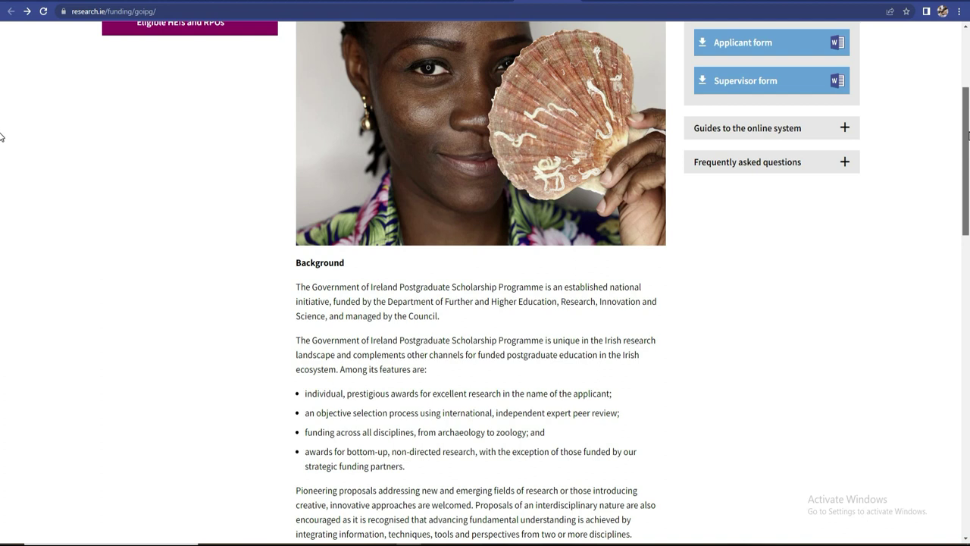
- Follow the scholarship's Apply here link to reach the SmartSimple grants portal login page
{"action": "scroll", "coordinate": [1, 152], "scroll_direction": "down", "scroll_amount": 1}
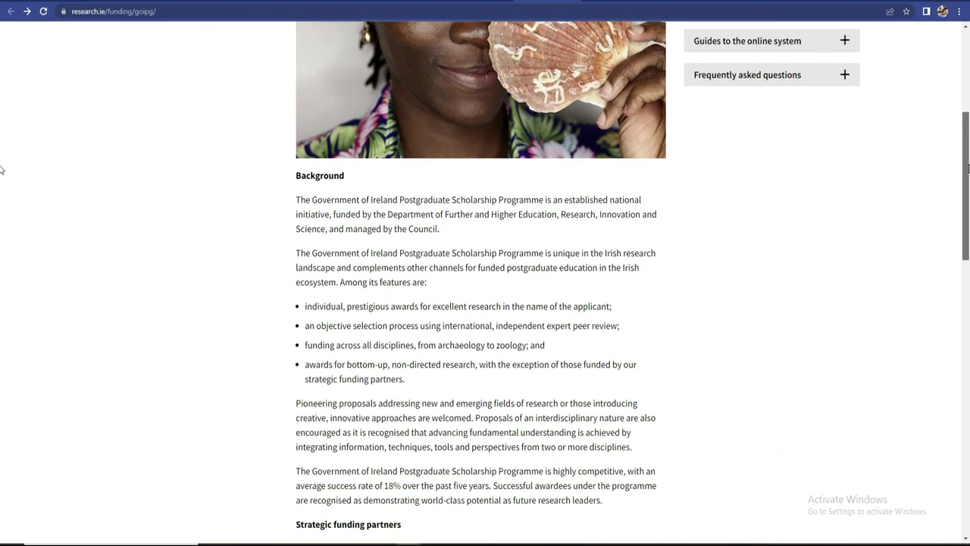
{"action": "scroll", "coordinate": [2, 166], "scroll_direction": "up", "scroll_amount": 4}
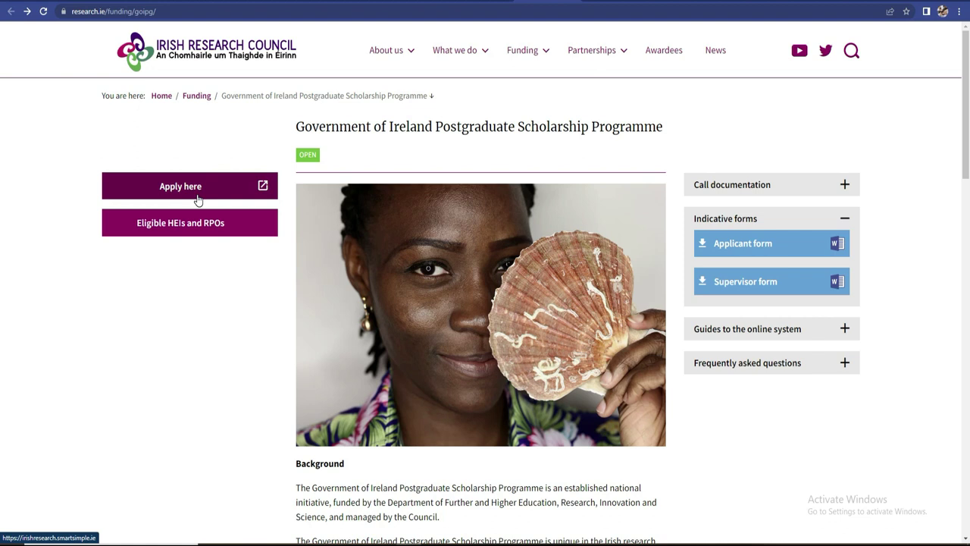
{"action": "left_click", "coordinate": [197, 199]}
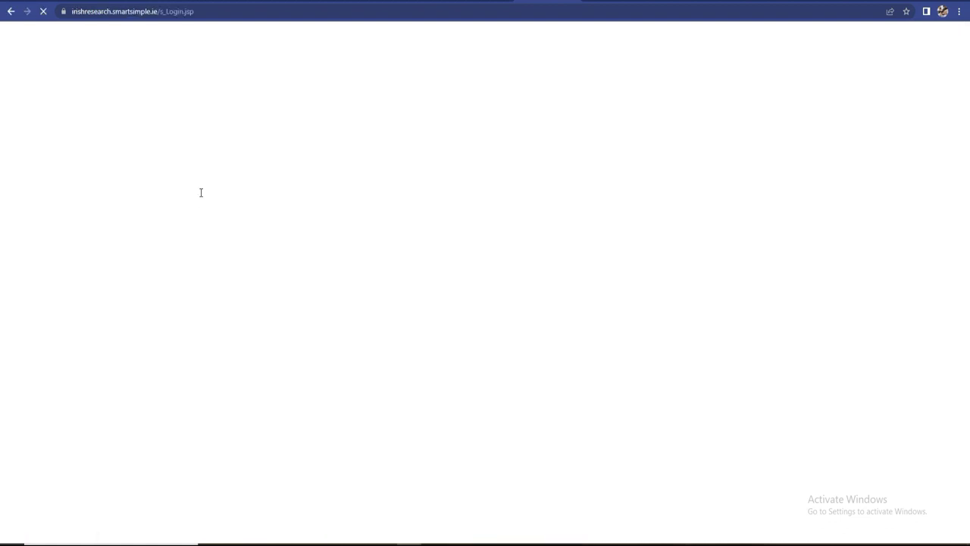
{"action": "left_click", "coordinate": [10, 11]}
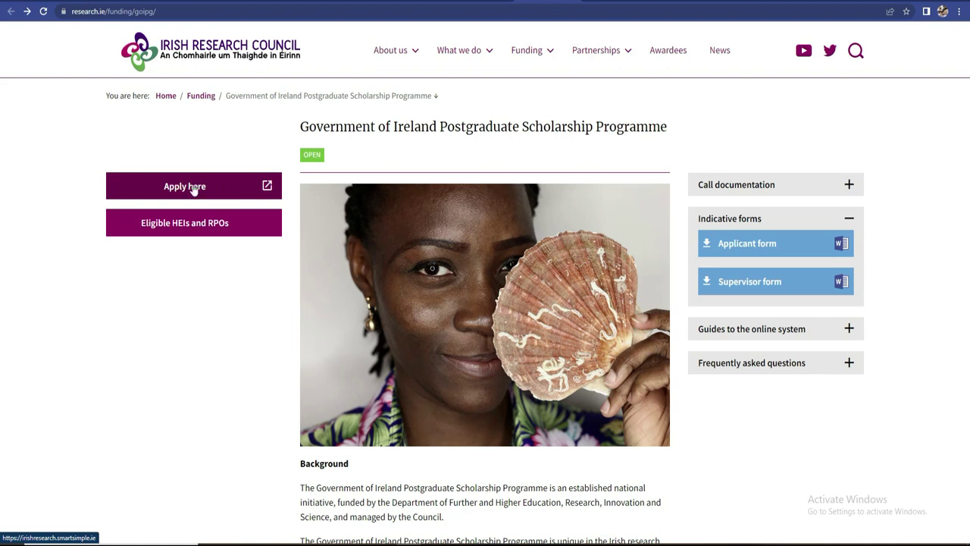
{"action": "left_click", "coordinate": [195, 190]}
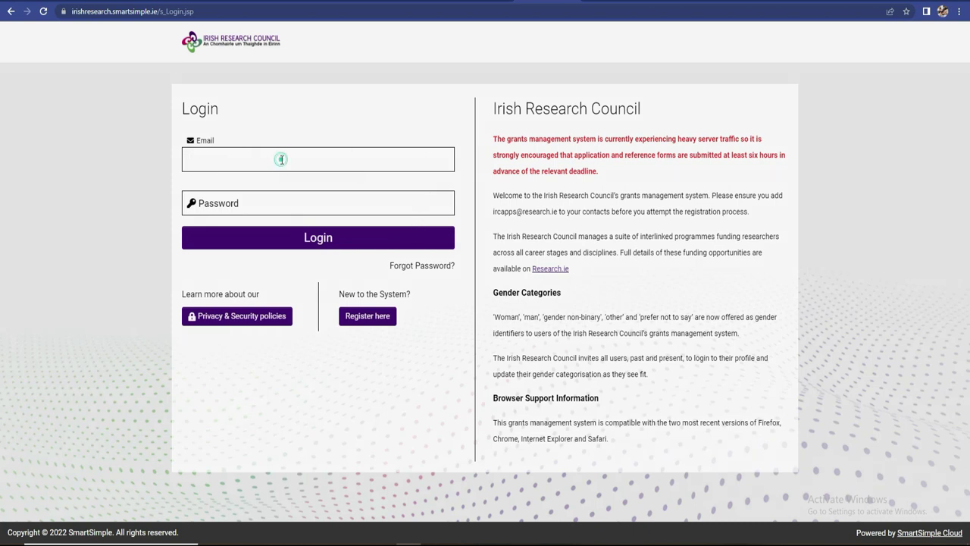
- Click between the login email and password fields without entering anything
{"action": "left_click", "coordinate": [276, 203]}
{"action": "left_click", "coordinate": [275, 158]}
{"action": "left_click", "coordinate": [273, 208]}
{"action": "left_click", "coordinate": [279, 158]}
{"action": "left_click", "coordinate": [275, 204]}
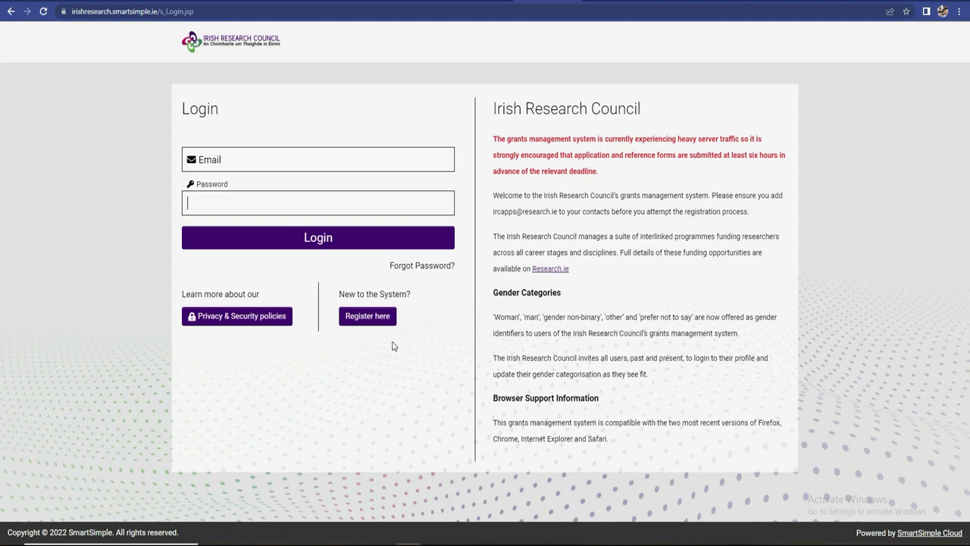
- Start a new registration and choose Applicant on the Registration Guide
{"action": "left_click", "coordinate": [366, 321]}
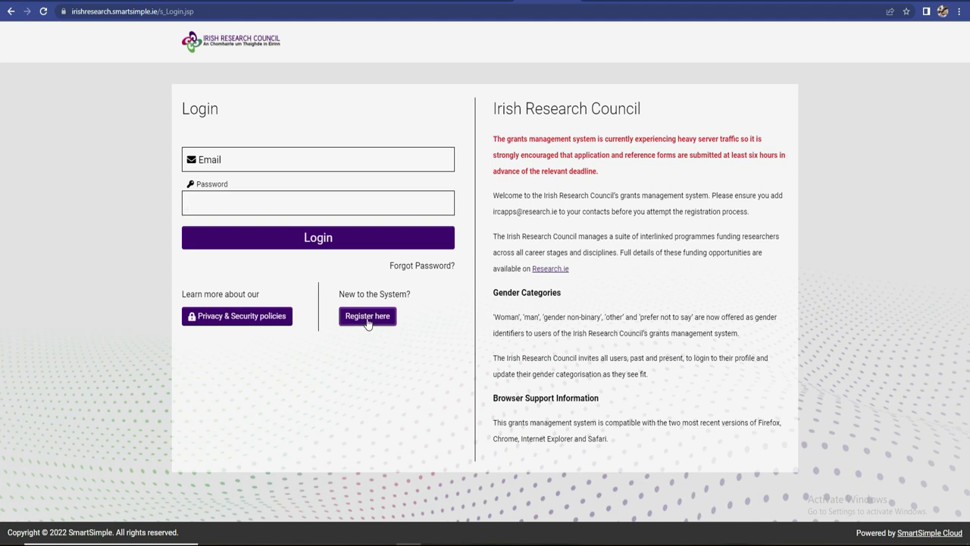
{"action": "left_click", "coordinate": [367, 320]}
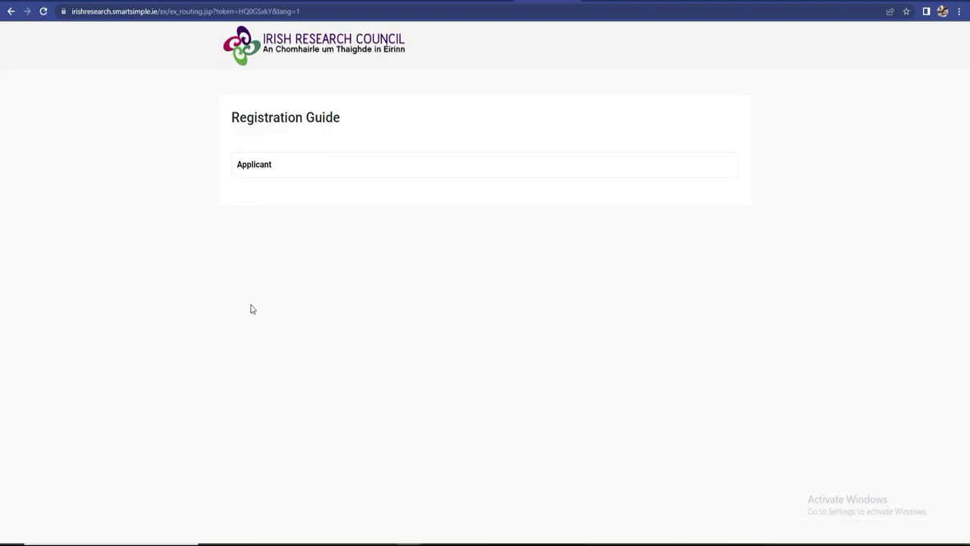
{"action": "left_click", "coordinate": [265, 172]}
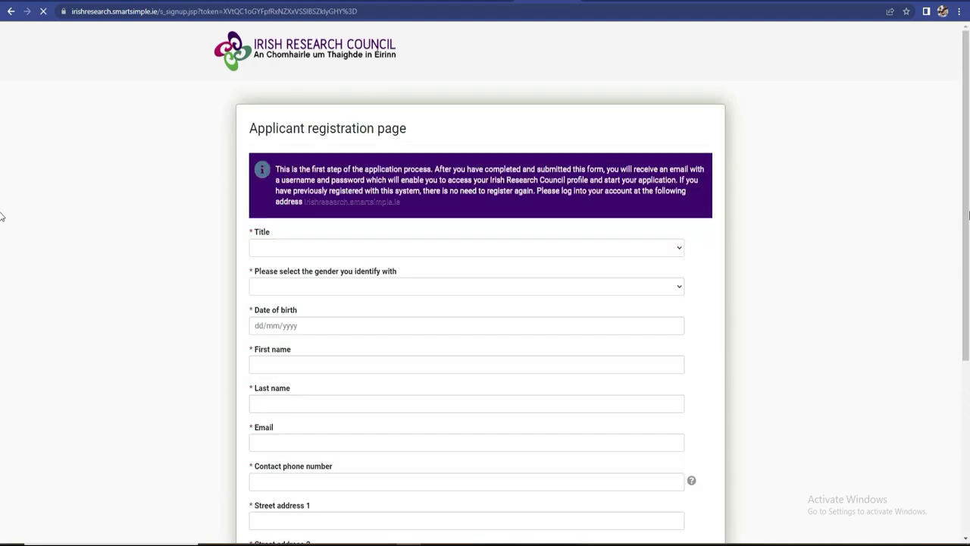
- Translate the registration page from the right-click menu, then revert it to the original language
{"action": "scroll", "coordinate": [1, 237], "scroll_direction": "down", "scroll_amount": 1}
{"action": "scroll", "coordinate": [2, 238], "scroll_direction": "down", "scroll_amount": 1}
{"action": "scroll", "coordinate": [2, 237], "scroll_direction": "up", "scroll_amount": 3}
{"action": "right_click", "coordinate": [488, 180]}
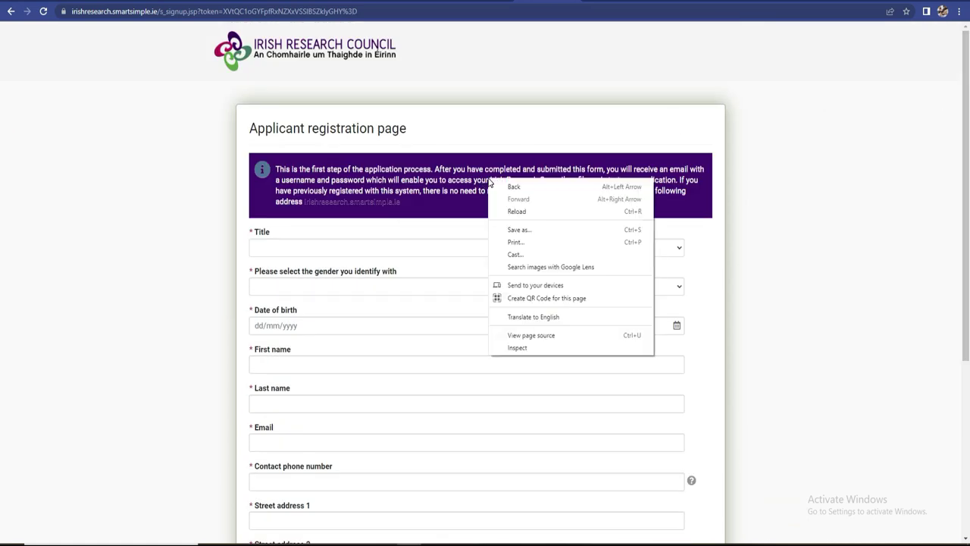
{"action": "left_click", "coordinate": [533, 316]}
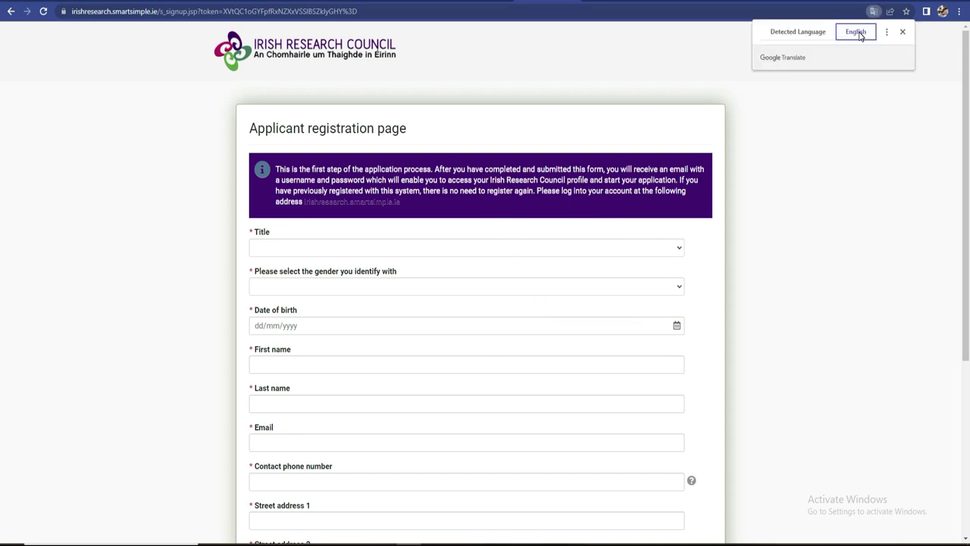
{"action": "left_click", "coordinate": [797, 34]}
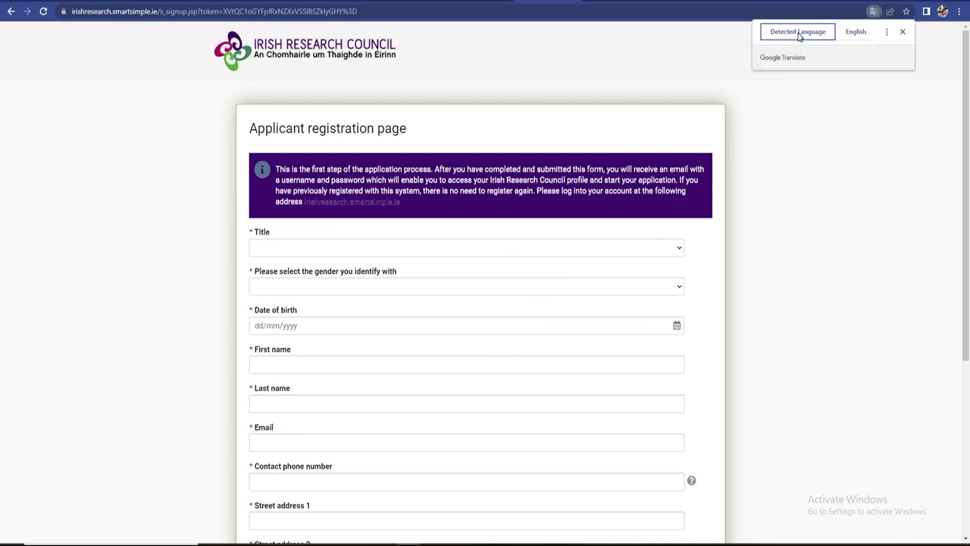
- Pick French as the target language and translate the page into French
{"action": "left_click", "coordinate": [886, 31]}
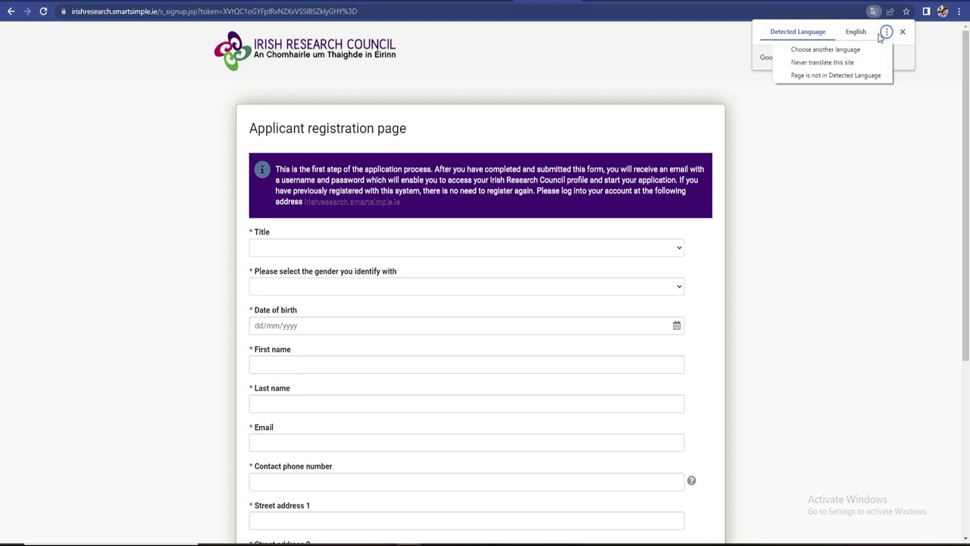
{"action": "left_click", "coordinate": [867, 35]}
{"action": "left_click", "coordinate": [887, 32]}
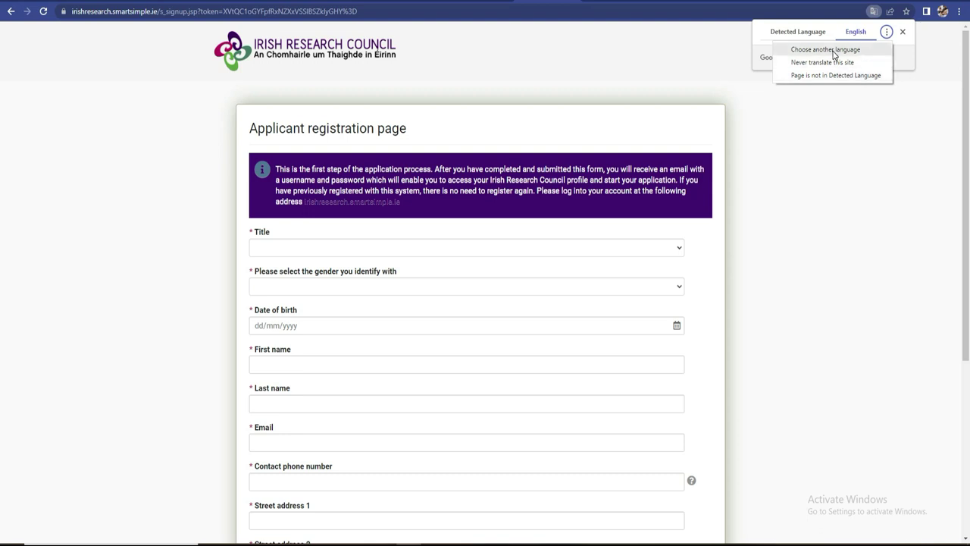
{"action": "left_click", "coordinate": [833, 50]}
{"action": "left_click", "coordinate": [862, 60]}
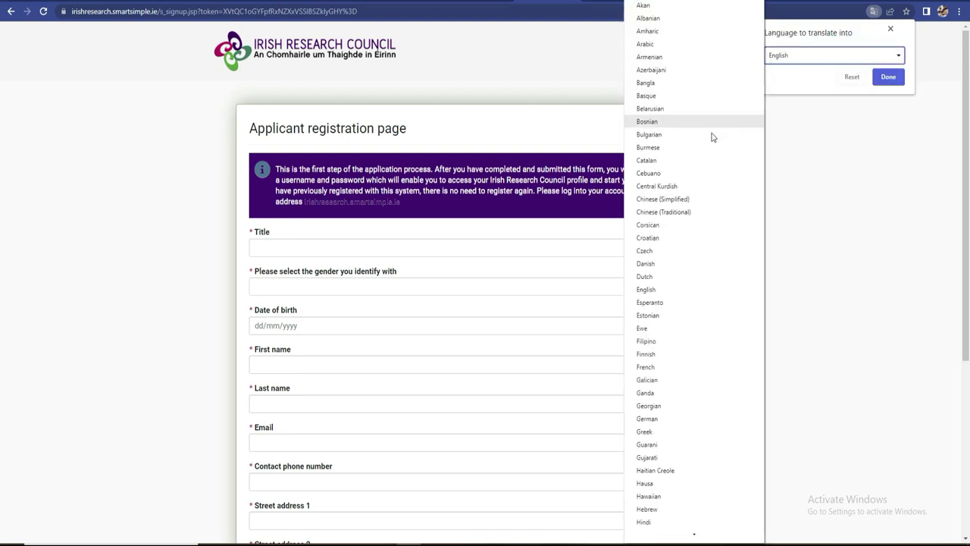
{"action": "left_click", "coordinate": [671, 367]}
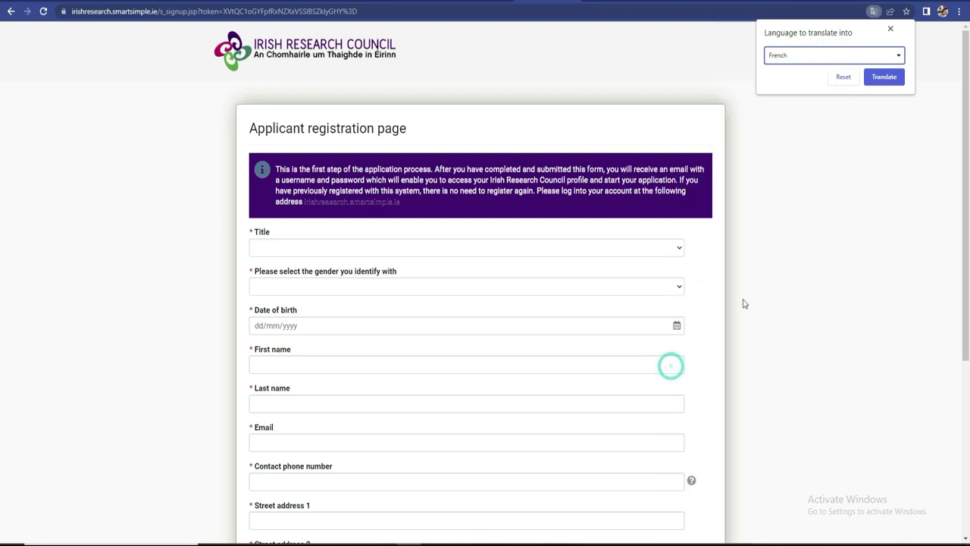
{"action": "left_click", "coordinate": [885, 76]}
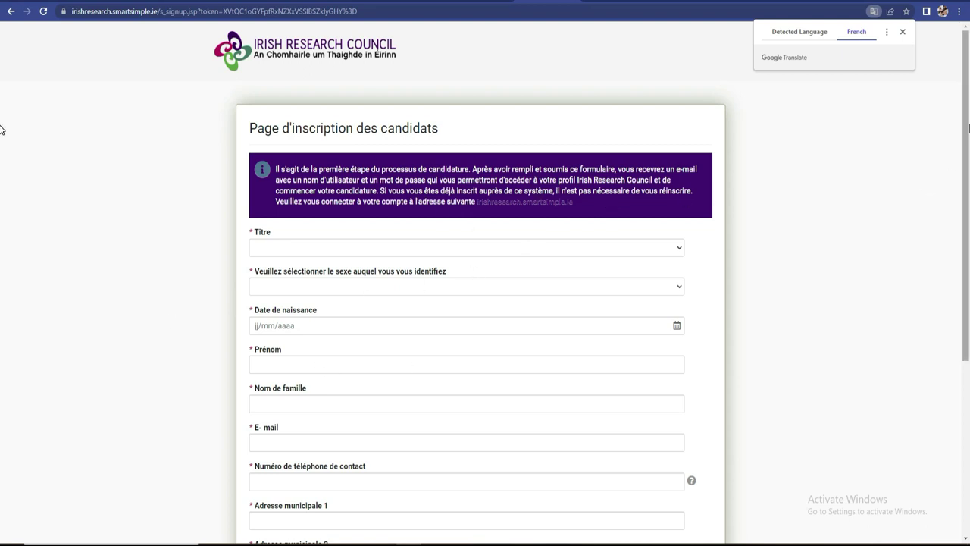
- Set Titre to M and the gender to Homme on the French registration form
{"action": "left_click", "coordinate": [3, 155]}
{"action": "scroll", "coordinate": [2, 162], "scroll_direction": "down", "scroll_amount": 2}
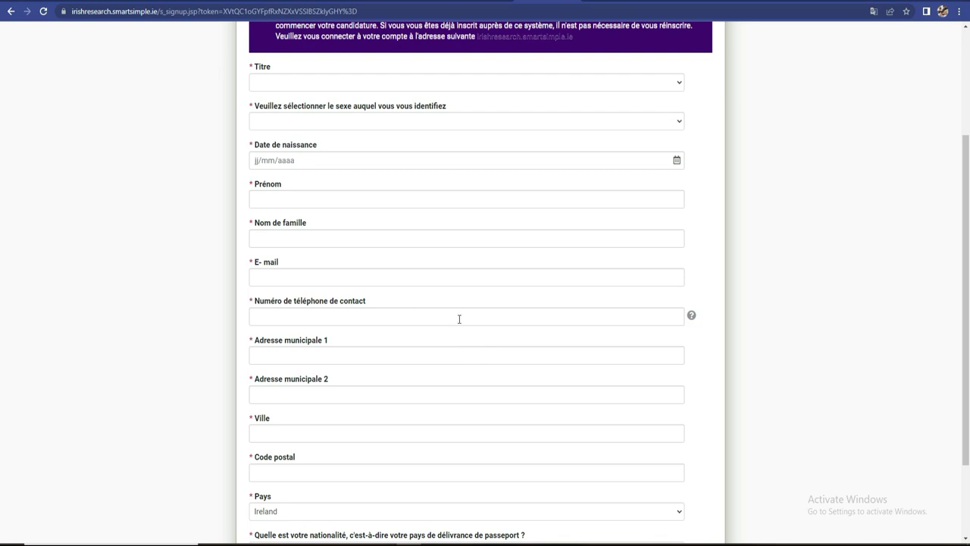
{"action": "left_click", "coordinate": [392, 85]}
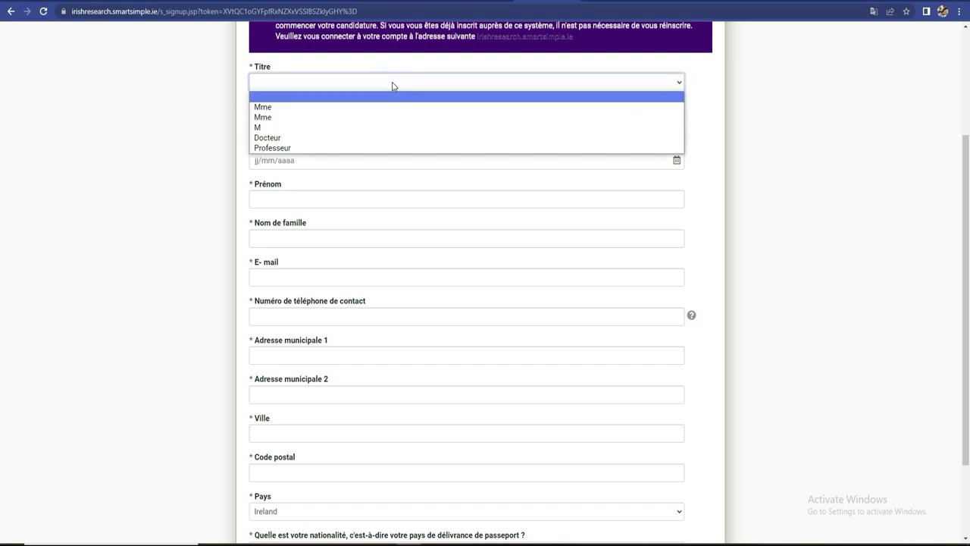
{"action": "left_click", "coordinate": [300, 128]}
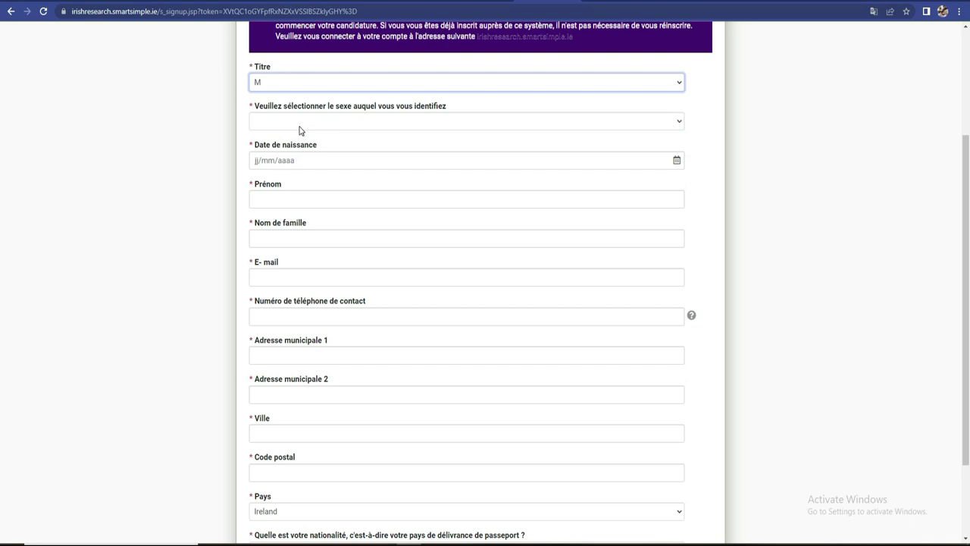
{"action": "left_click", "coordinate": [300, 125]}
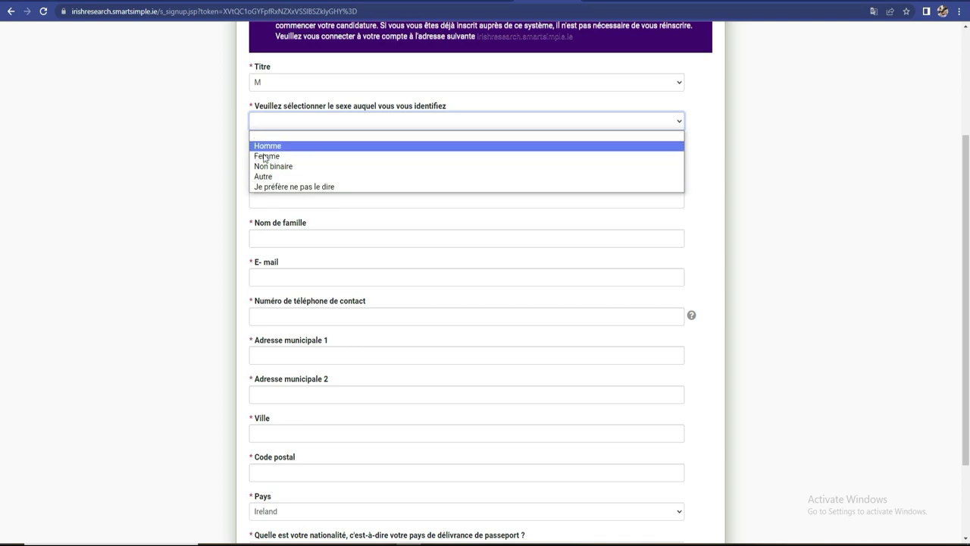
{"action": "left_click", "coordinate": [268, 146]}
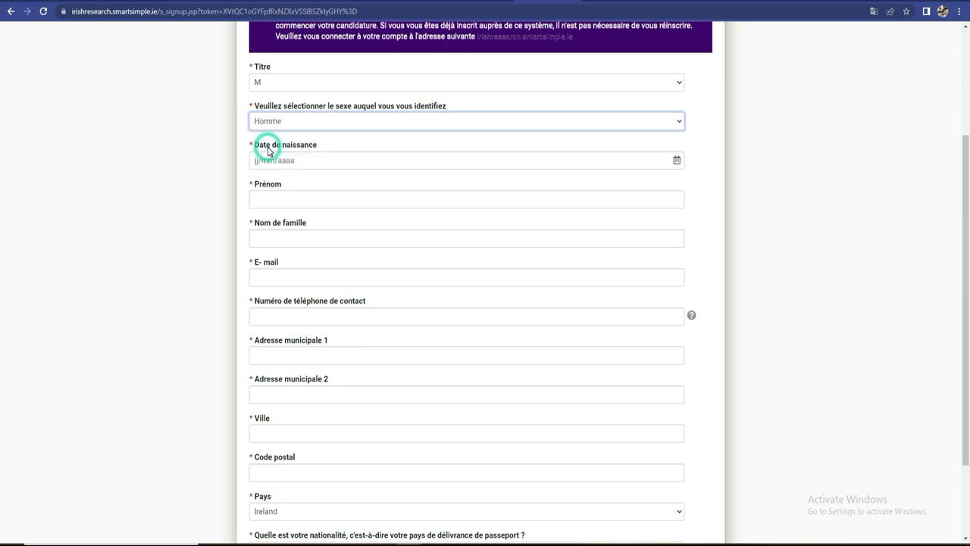
{"action": "left_click", "coordinate": [678, 161]}
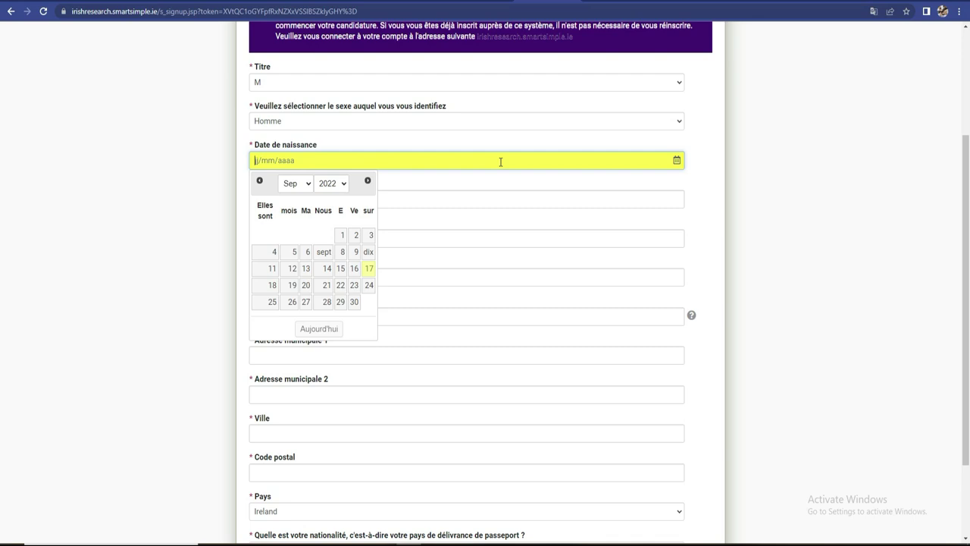
{"action": "type", "text": "12/05/2005"}
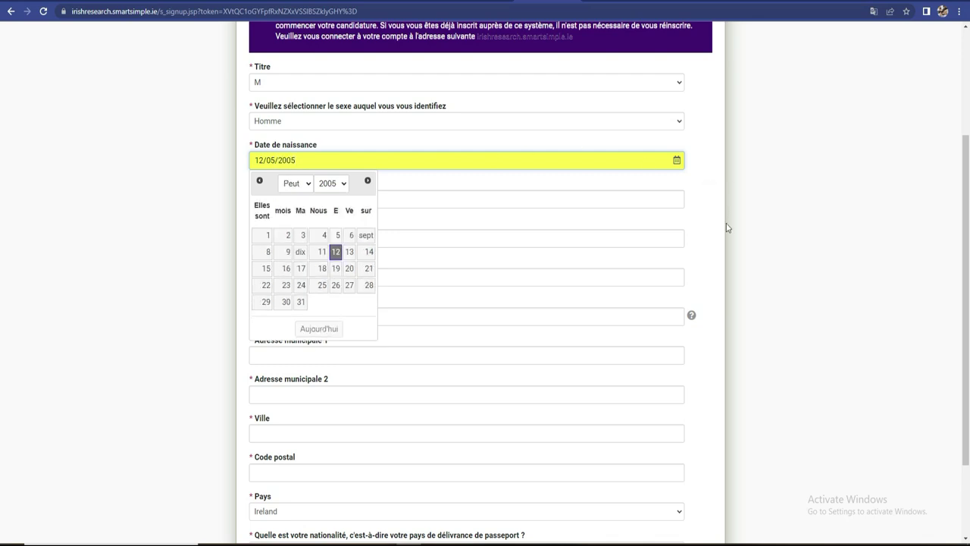
{"action": "left_click", "coordinate": [773, 229]}
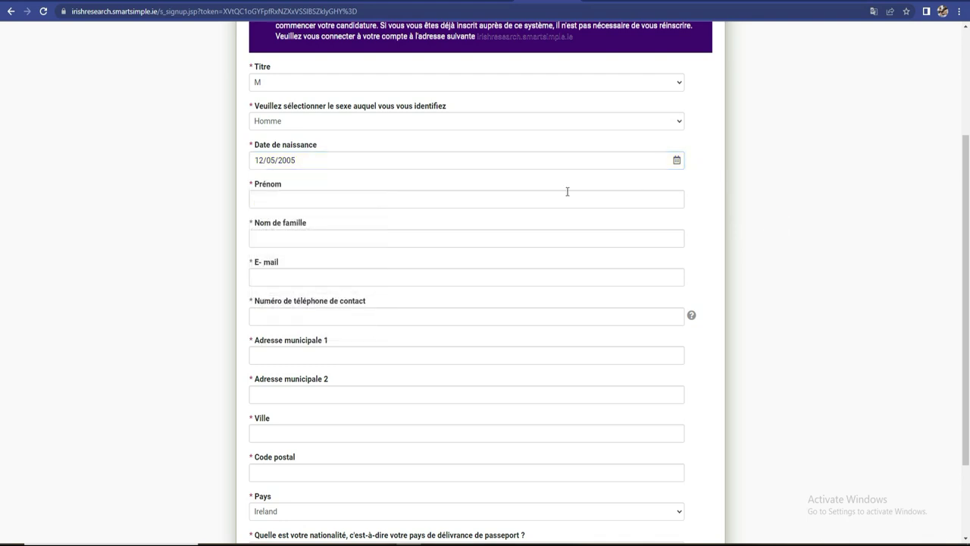
{"action": "left_click", "coordinate": [300, 162]}
{"action": "key", "text": "BackSpace"}
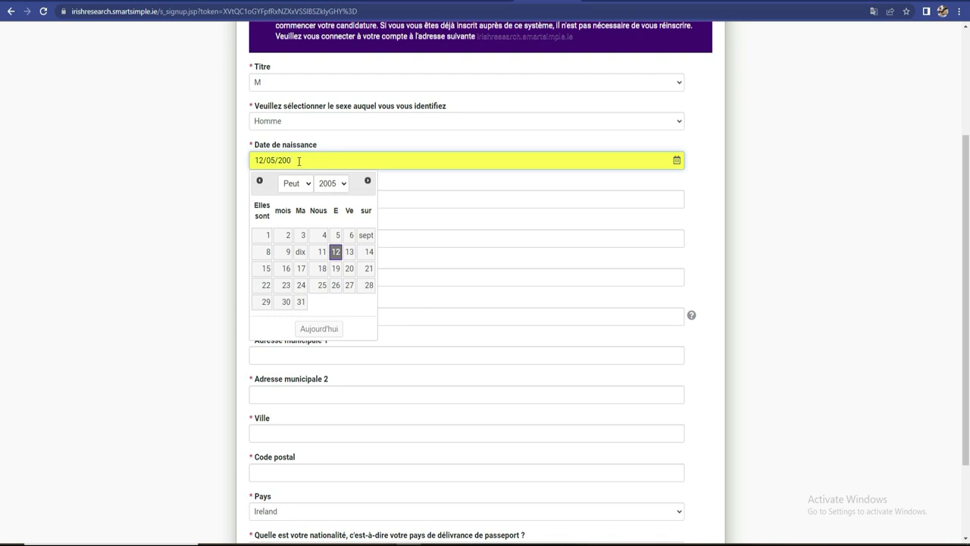
{"action": "type", "text": "3"}
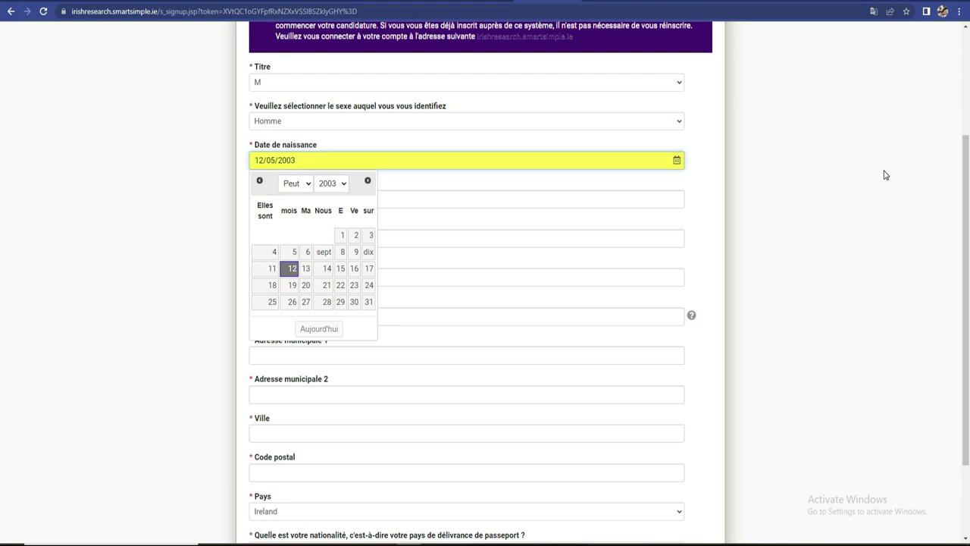
{"action": "left_click", "coordinate": [885, 174]}
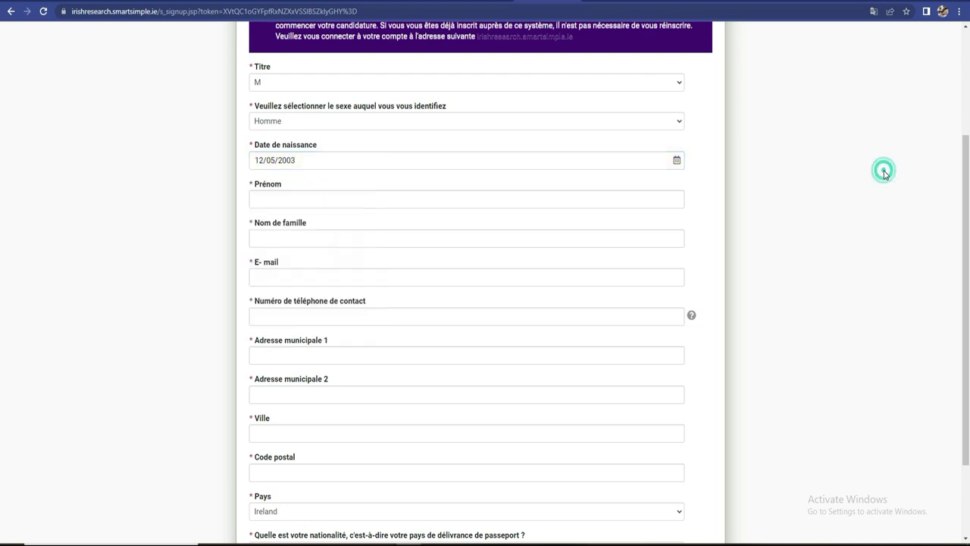
- Enter the applicant's first name in Prénom and surname in Nom de famille
{"action": "left_click", "coordinate": [561, 201]}
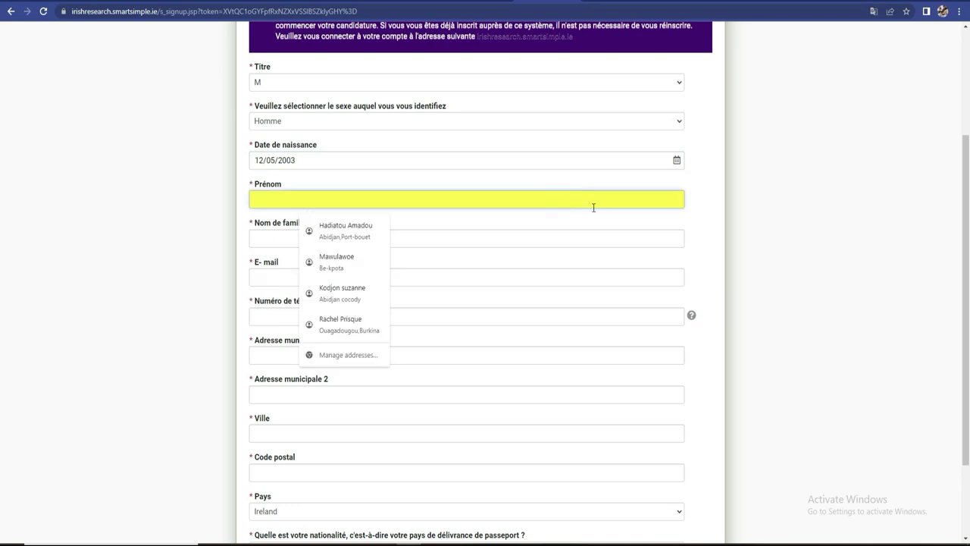
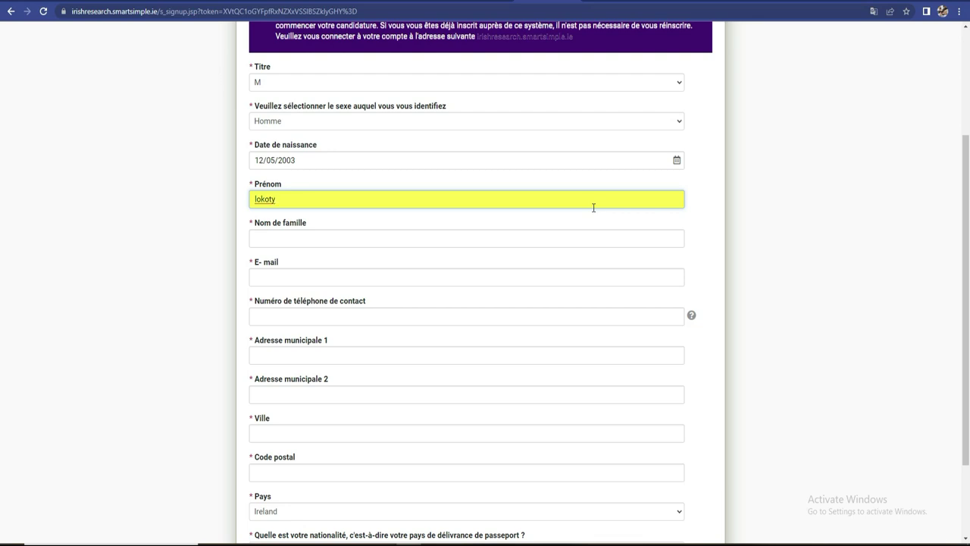
{"action": "key", "text": "Tab"}
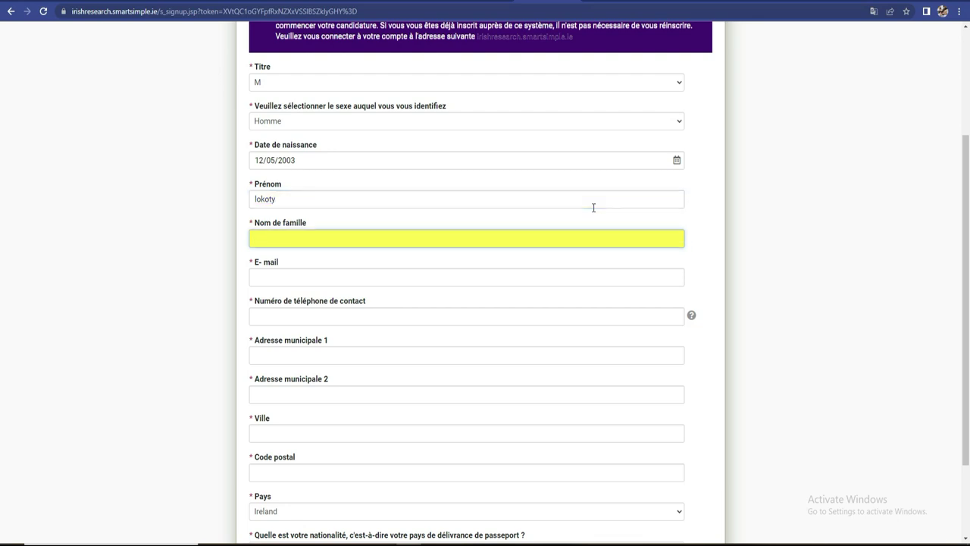
- Enter the applicant's Gmail address in the E-mail field, fixing a typo
{"action": "left_click", "coordinate": [600, 279]}
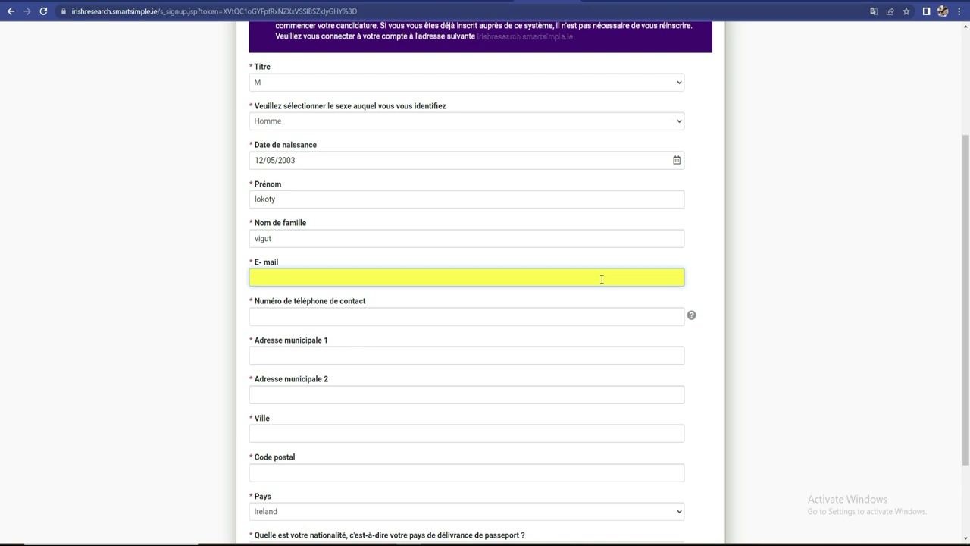
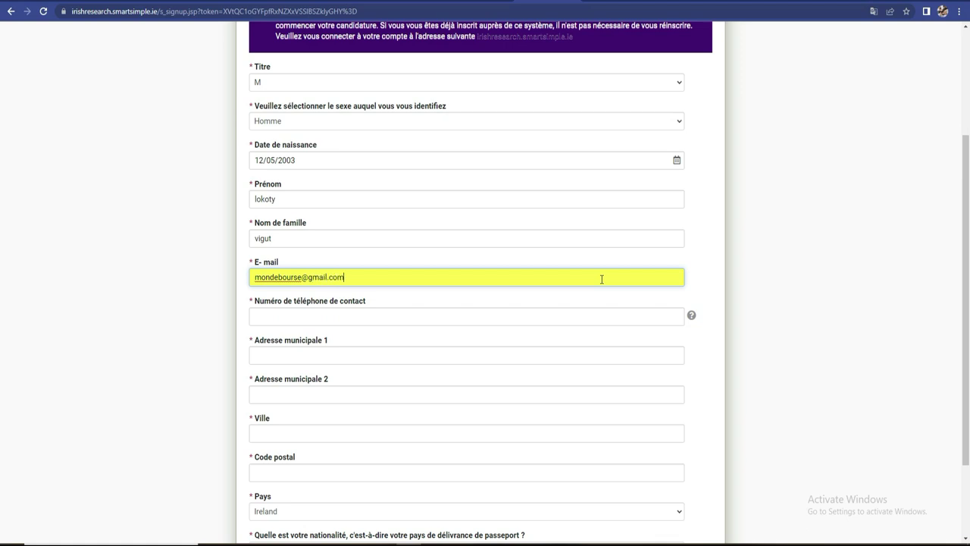
- Fill in the contact phone number with the +225 country code
{"action": "left_click", "coordinate": [637, 314]}
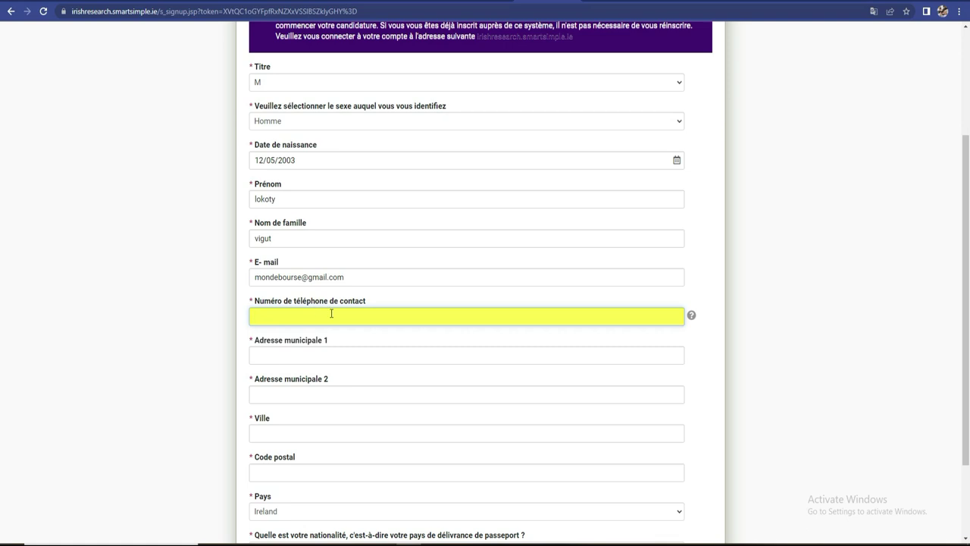
- Type a city into the first address line and accept the suggested address to autofill the address fields
{"action": "left_click", "coordinate": [294, 353]}
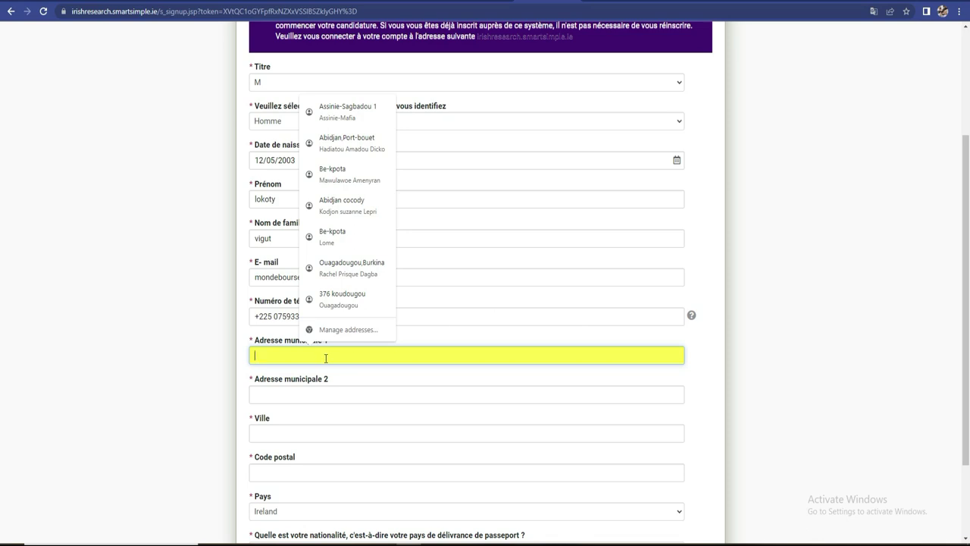
{"action": "type", "text": "a"}
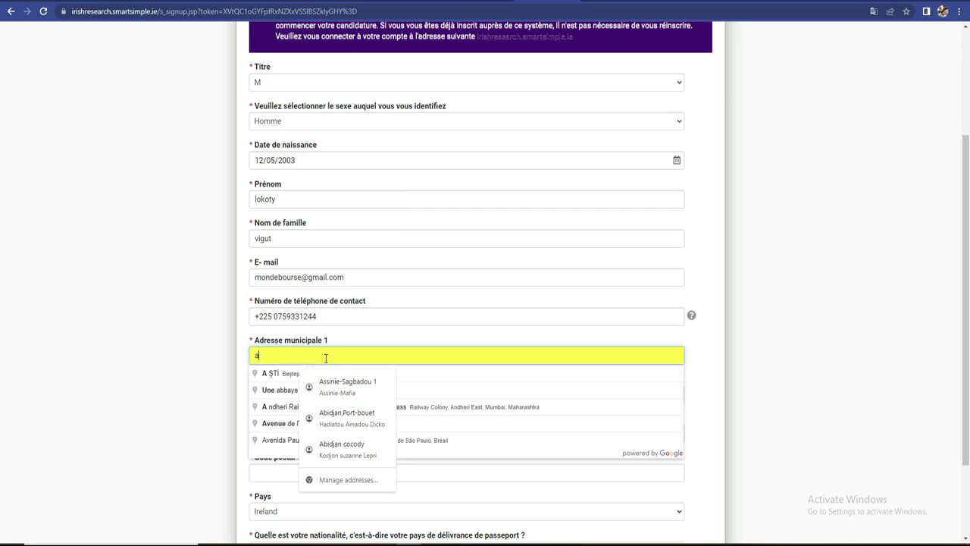
{"action": "key", "text": "BackSpace"}
{"action": "type", "text": "Abidjan"}
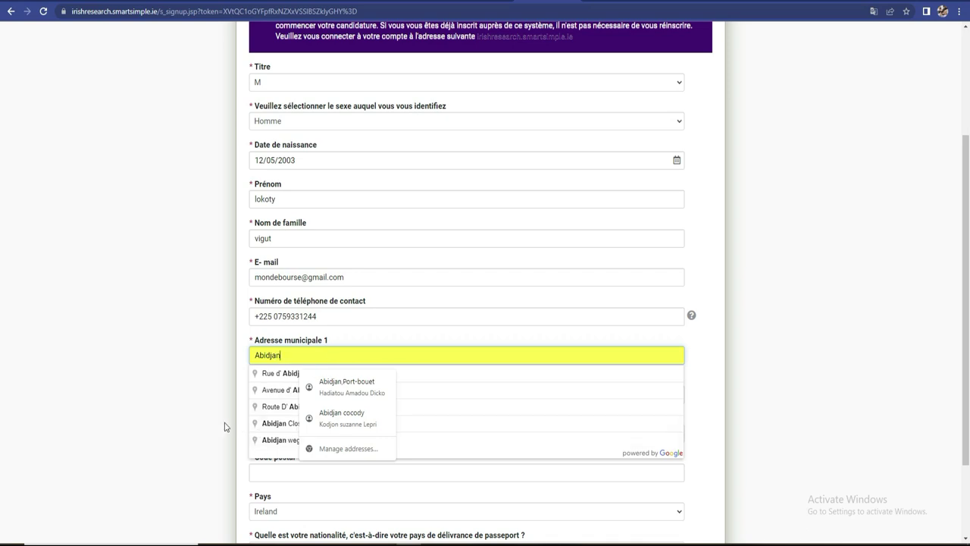
{"action": "left_click", "coordinate": [276, 376]}
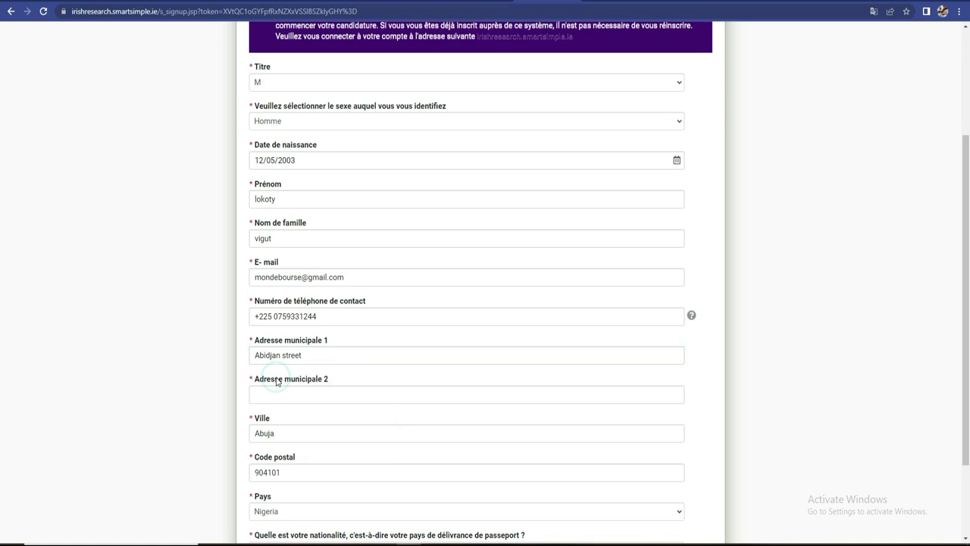
- Edit the first address line, replacing its ending with the applicant's neighbourhood
{"action": "left_click", "coordinate": [342, 357]}
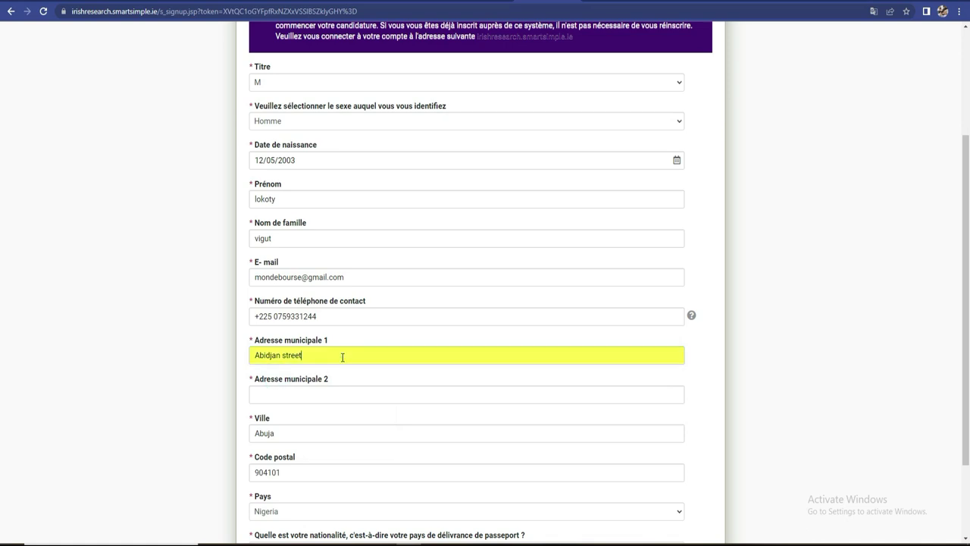
{"action": "left_click", "coordinate": [204, 373]}
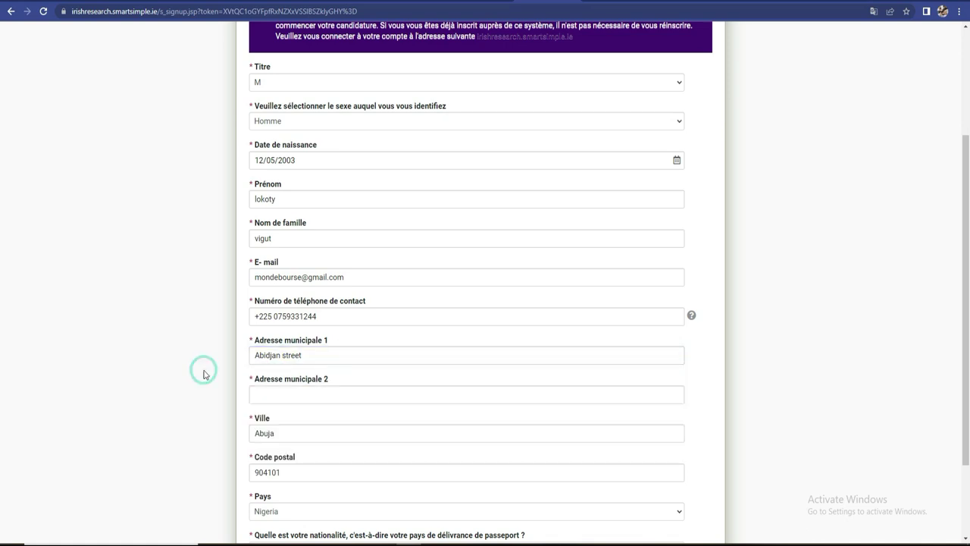
{"action": "left_click", "coordinate": [319, 354]}
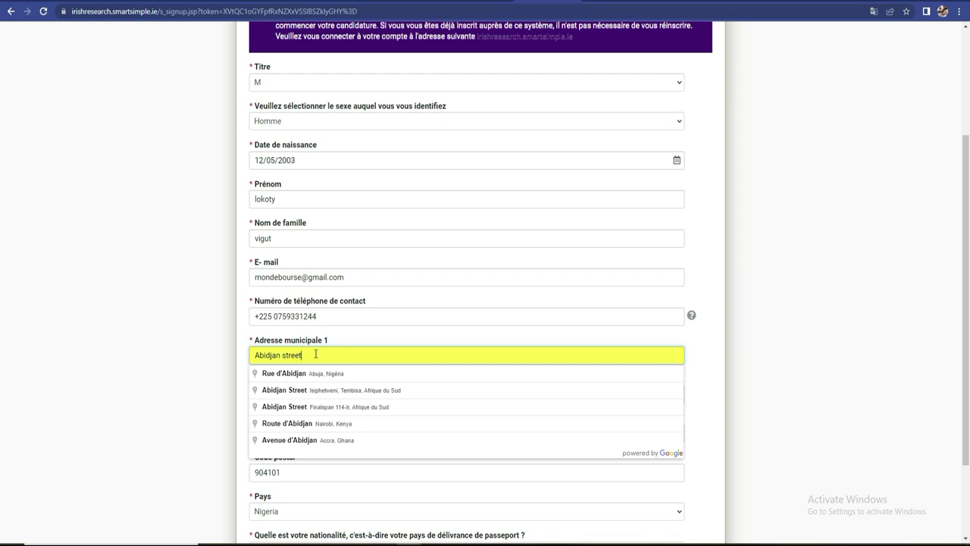
{"action": "key", "text": "BackSpace"}
{"action": "key", "text": "BackSpace"}
{"action": "key", "text": "BackSpace"}
{"action": "key", "text": "BackSpace"}
{"action": "key", "text": "BackSpace"}
{"action": "key", "text": "BackSpace"}
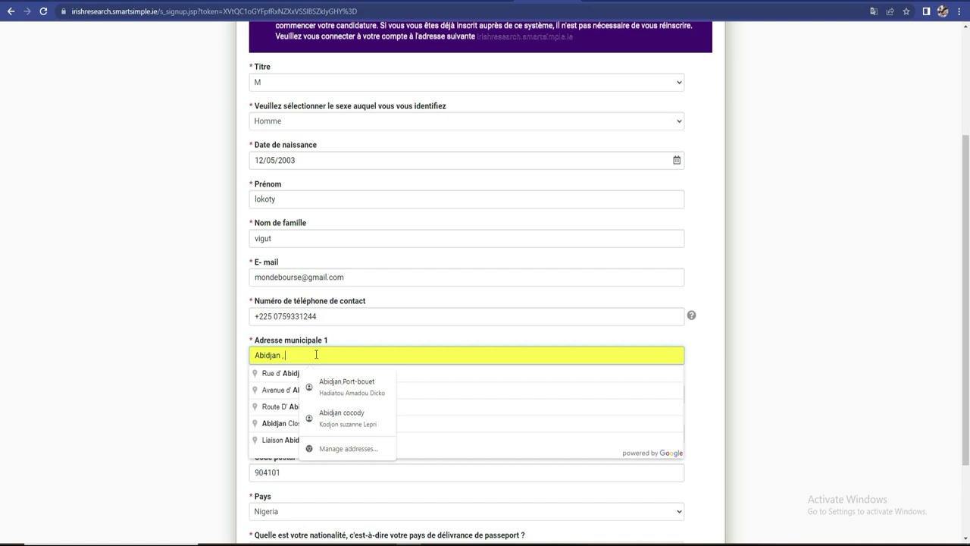
{"action": "type", "text": "port"}
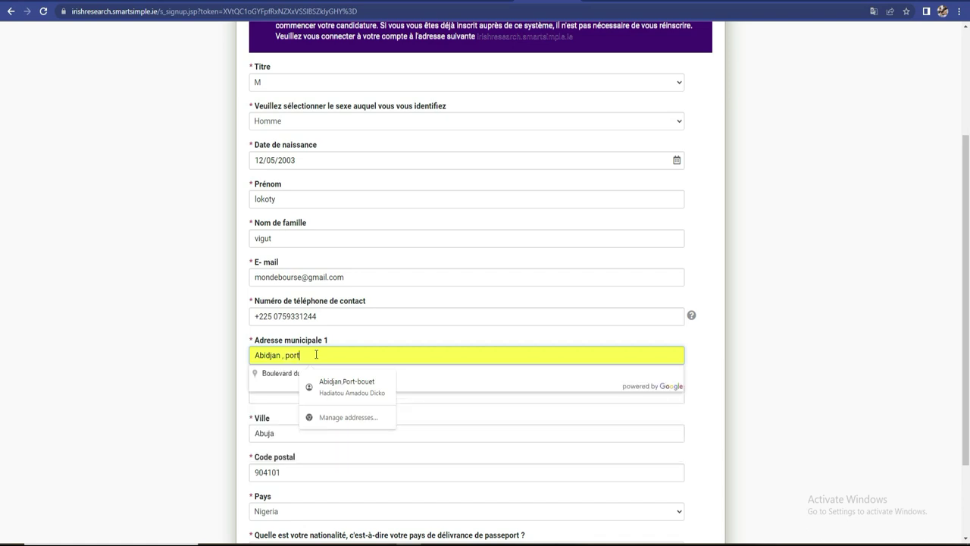
{"action": "type", "text": "-bouet"}
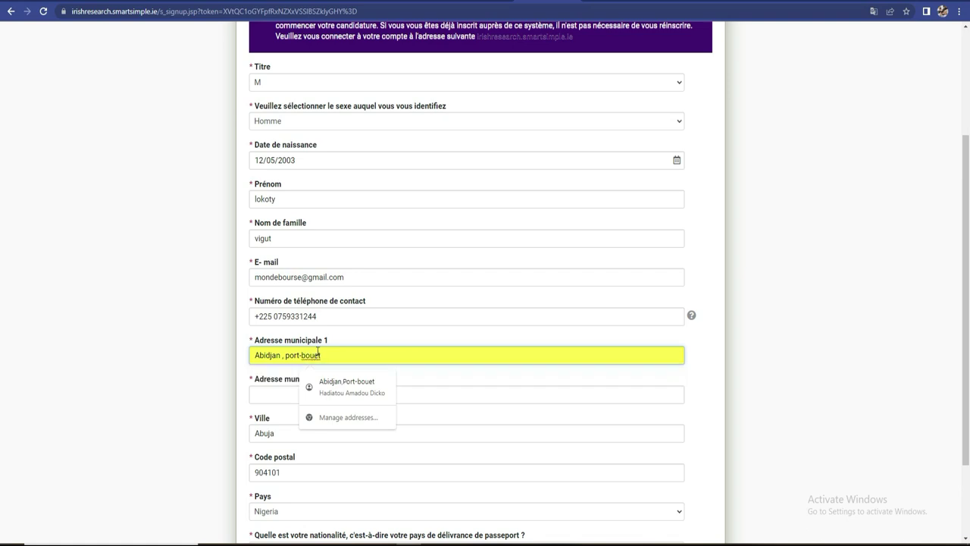
{"action": "left_click", "coordinate": [283, 395]}
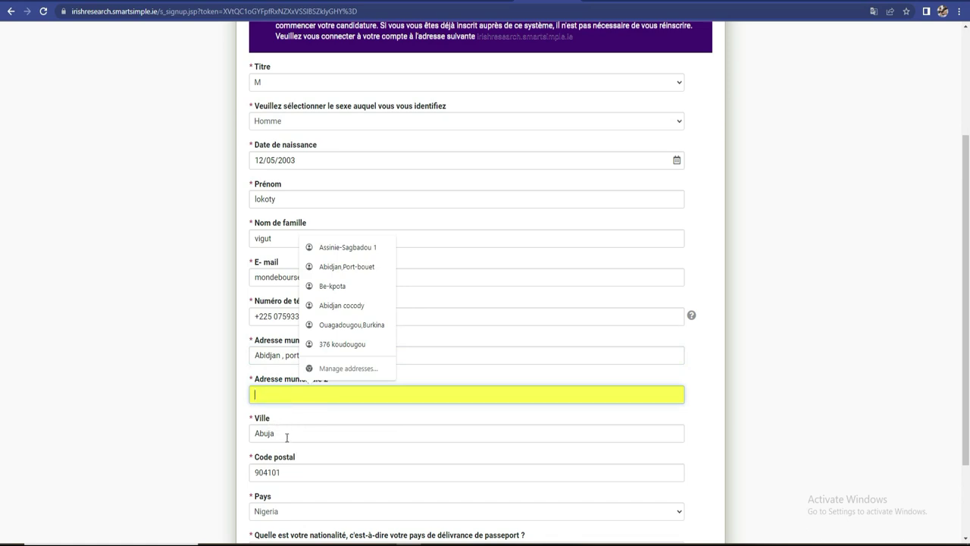
- Fill in the second address line and replace the city in the Ville field
{"action": "left_click", "coordinate": [279, 392]}
{"action": "type", "text": "b"}
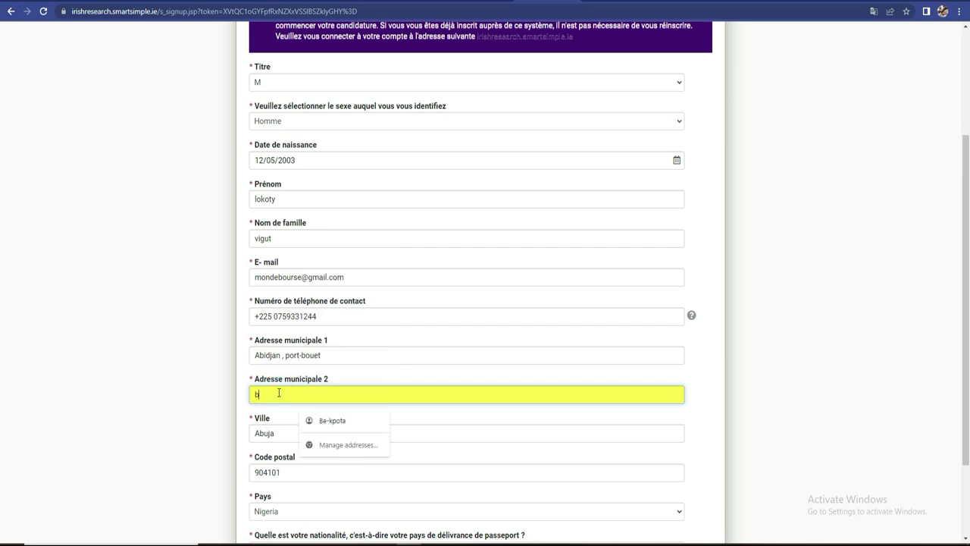
{"action": "type", "text": "assam"}
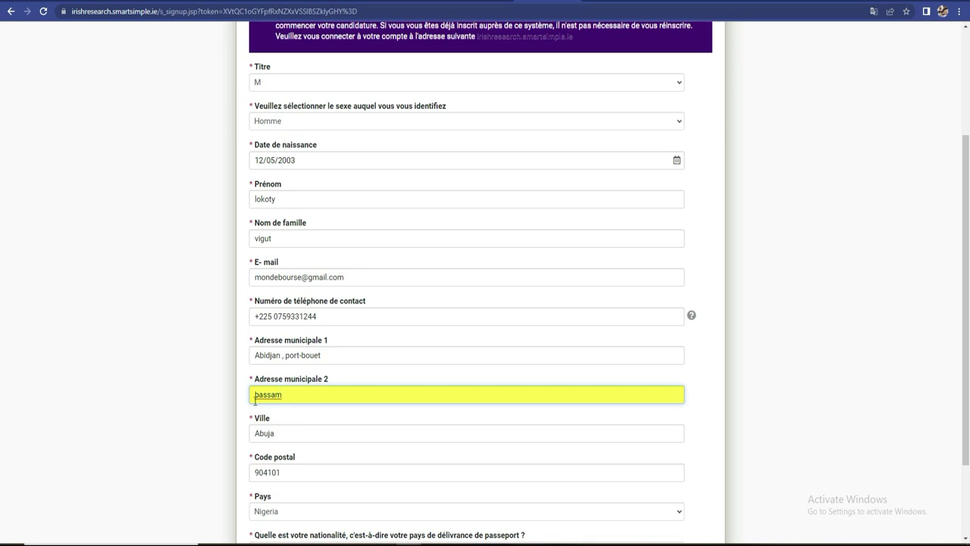
{"action": "left_click", "coordinate": [314, 433]}
{"action": "left_click_drag", "start_coordinate": [282, 433], "coordinate": [252, 432]}
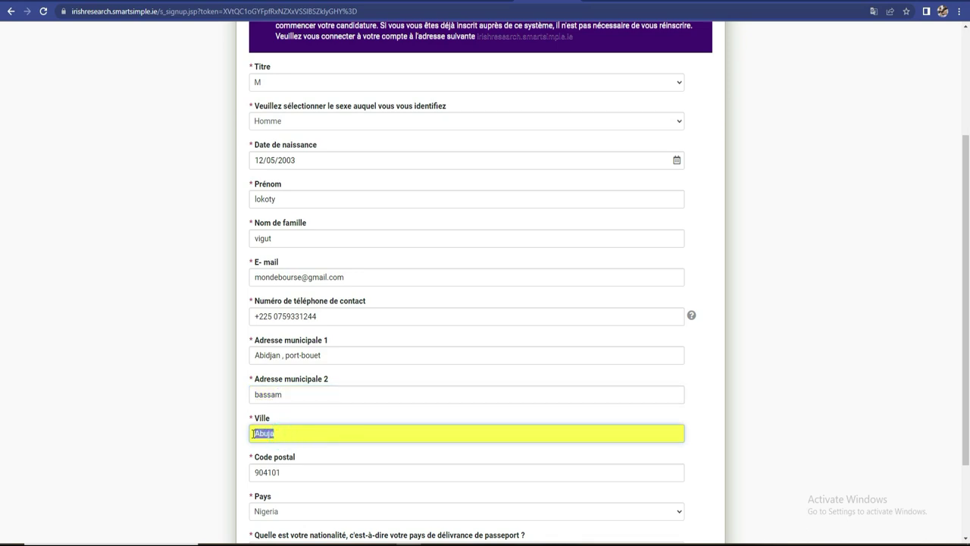
{"action": "type", "text": "Abidjan"}
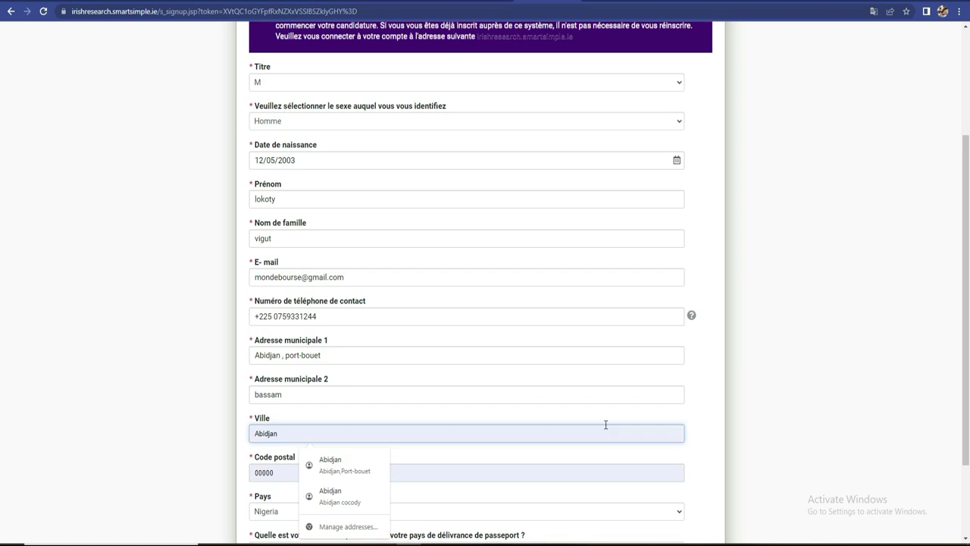
- Replace the Code postal value and set Pays to Cote d'Ivoire
{"action": "scroll", "coordinate": [2, 346], "scroll_direction": "down", "scroll_amount": 1}
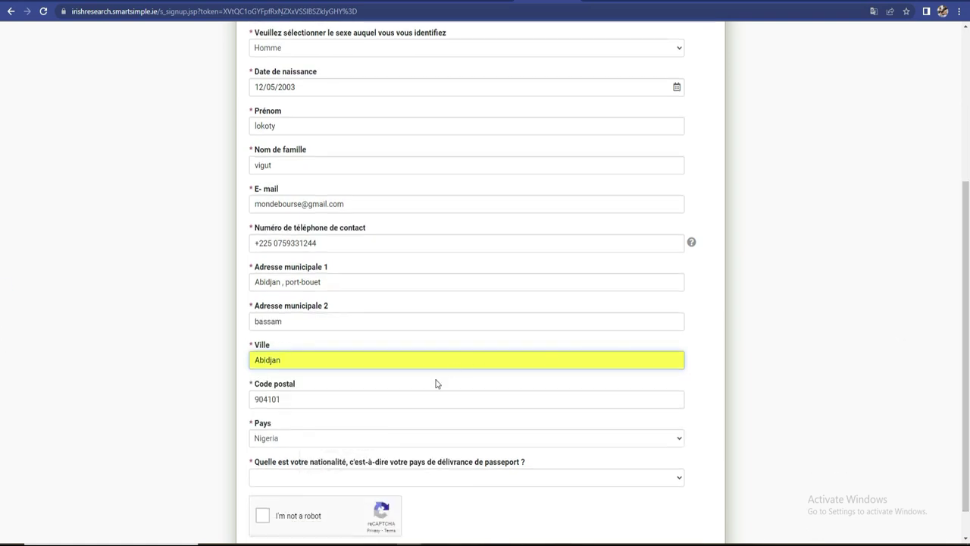
{"action": "left_click", "coordinate": [297, 402]}
{"action": "left_click_drag", "start_coordinate": [296, 402], "coordinate": [252, 401]}
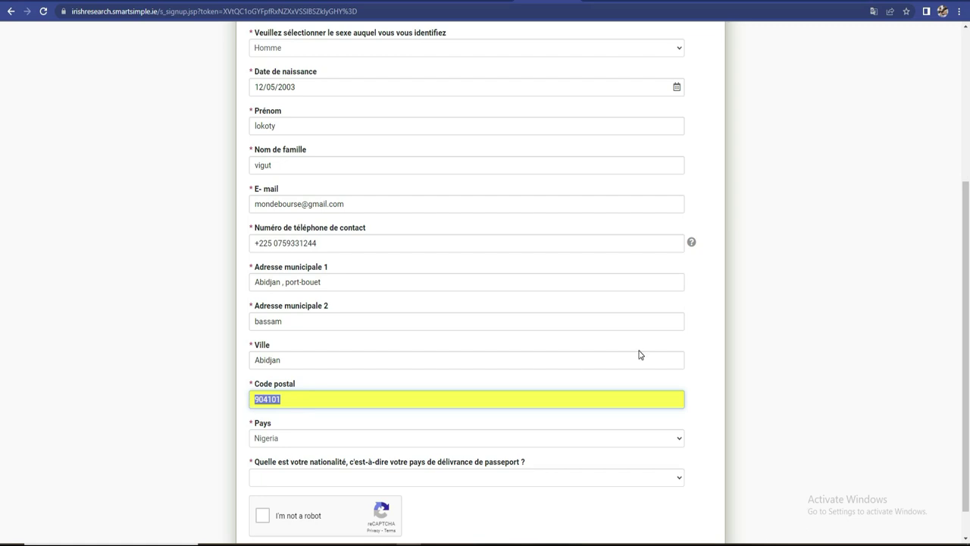
{"action": "type", "text": "1"}
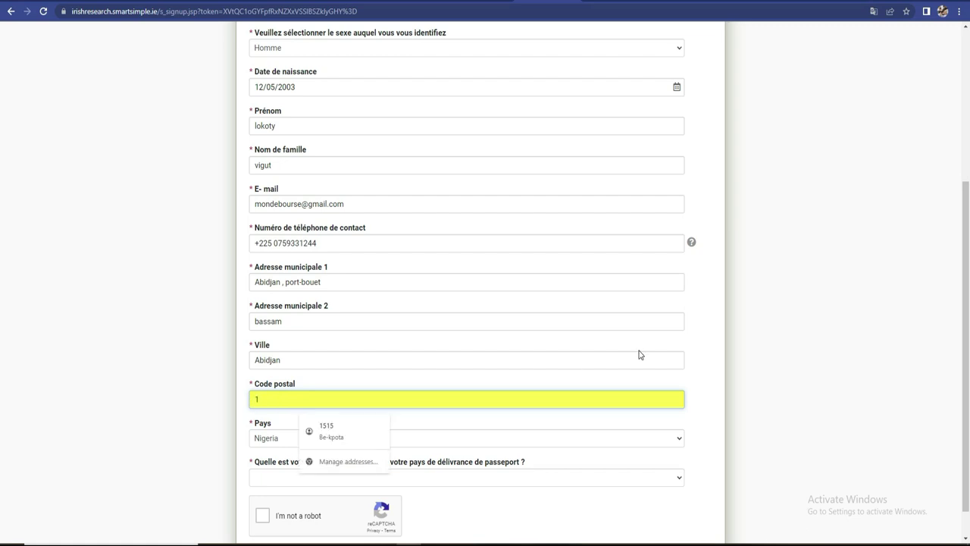
{"action": "type", "text": "863"}
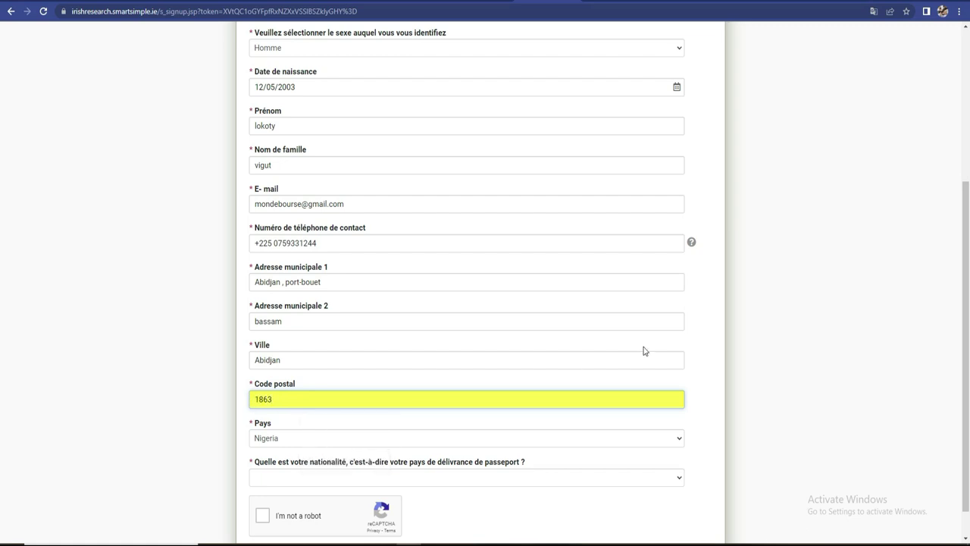
{"action": "left_click", "coordinate": [362, 438]}
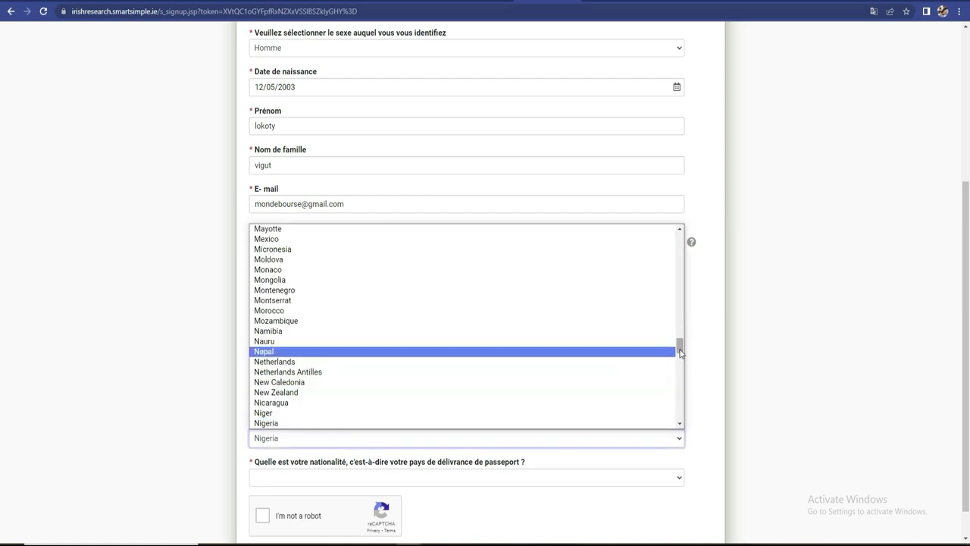
{"action": "left_click_drag", "start_coordinate": [679, 347], "coordinate": [681, 276]}
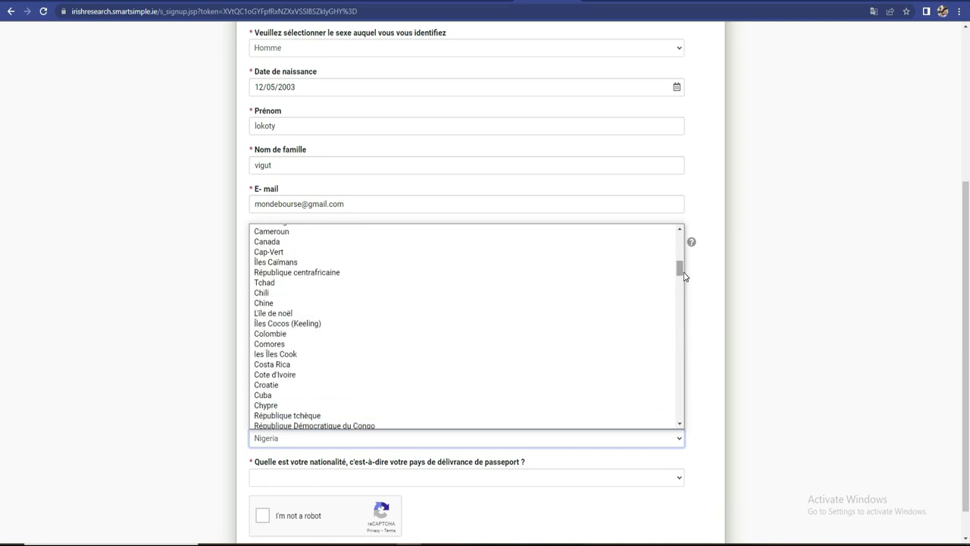
{"action": "left_click", "coordinate": [362, 374]}
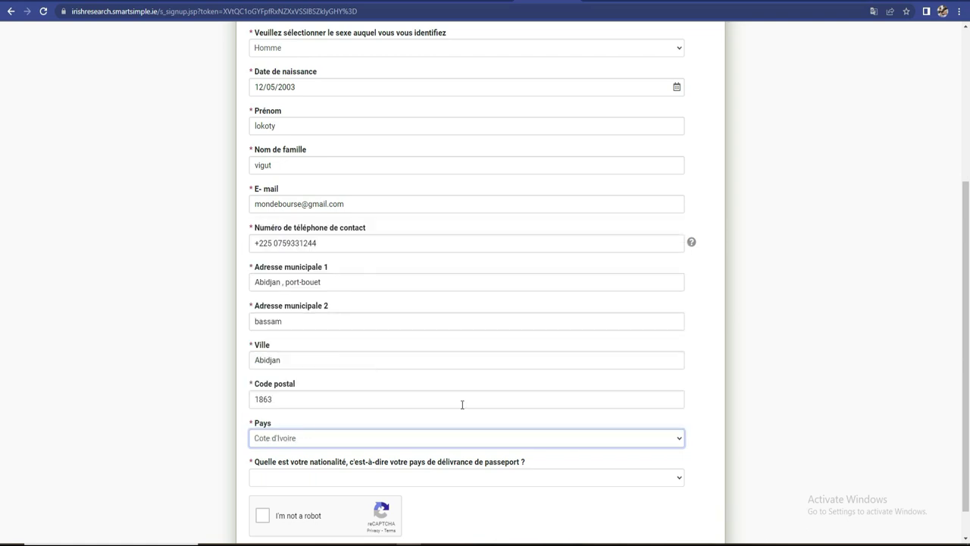
{"action": "scroll", "coordinate": [2, 407], "scroll_direction": "down", "scroll_amount": 1}
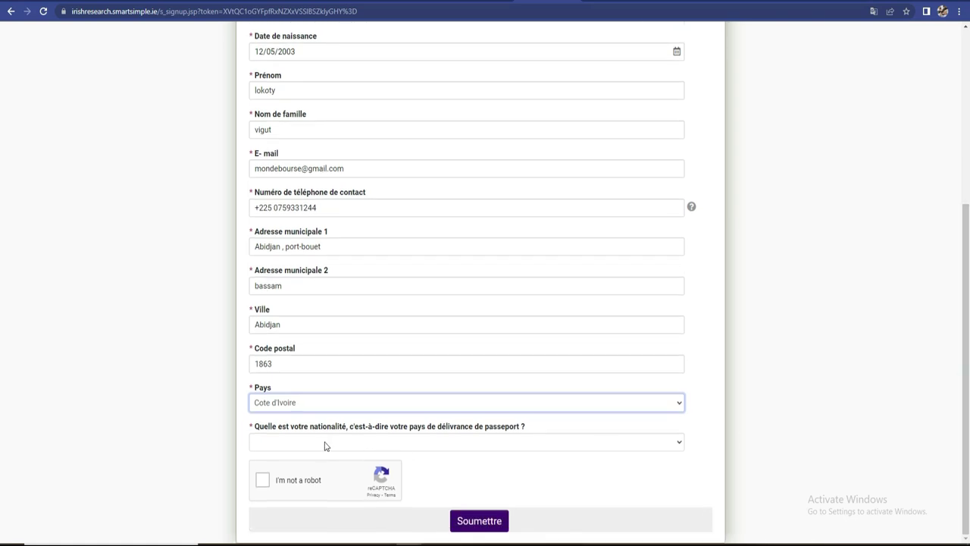
- Choose Cote d'Ivoire as the passport country, correcting an accidental Costa Rica pick
{"action": "left_click", "coordinate": [572, 447]}
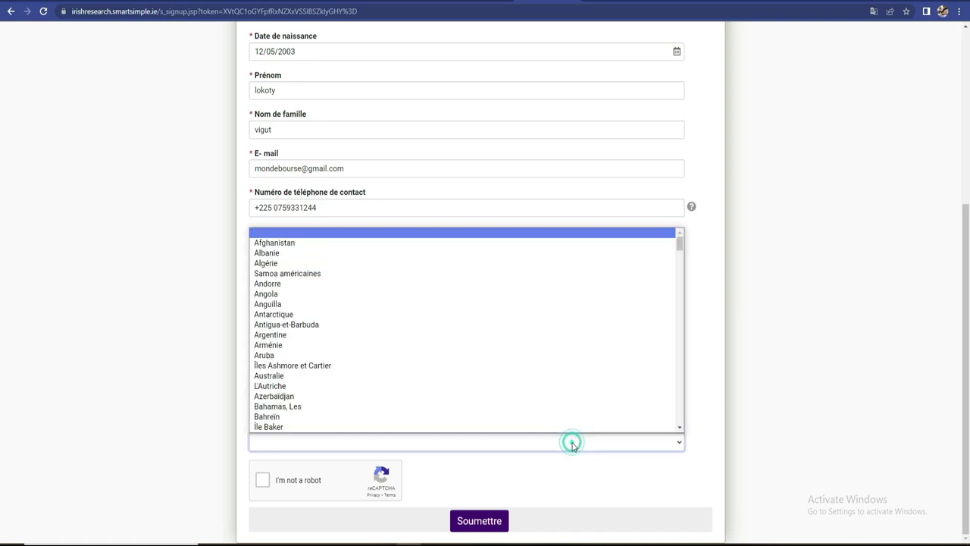
{"action": "left_click_drag", "start_coordinate": [680, 241], "coordinate": [679, 267]}
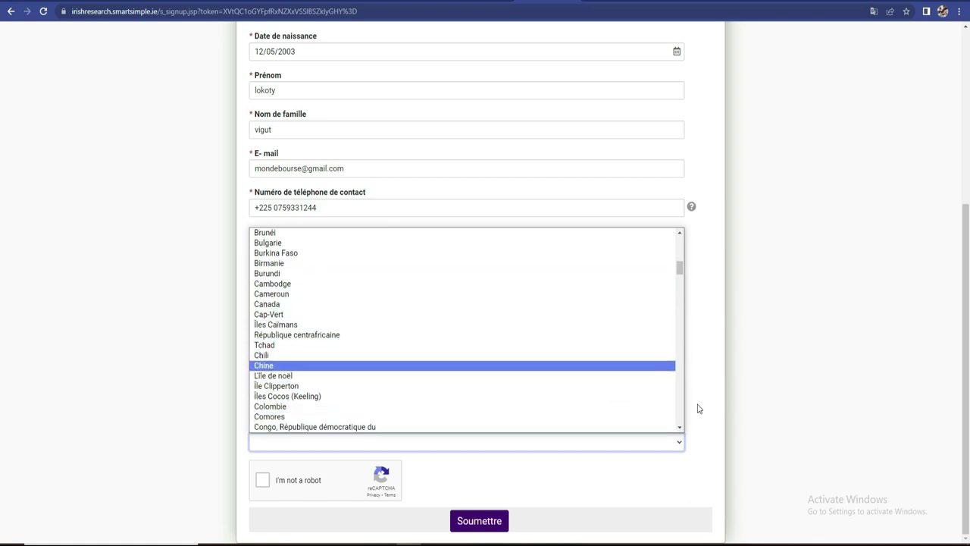
{"action": "left_click", "coordinate": [679, 428]}
{"action": "left_click", "coordinate": [680, 428]}
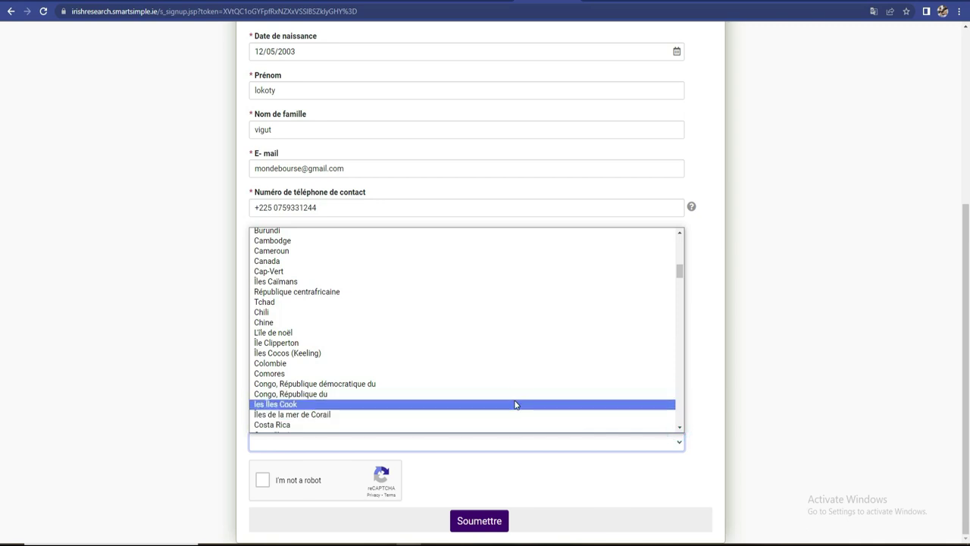
{"action": "left_click", "coordinate": [680, 428]}
{"action": "left_click", "coordinate": [479, 404]}
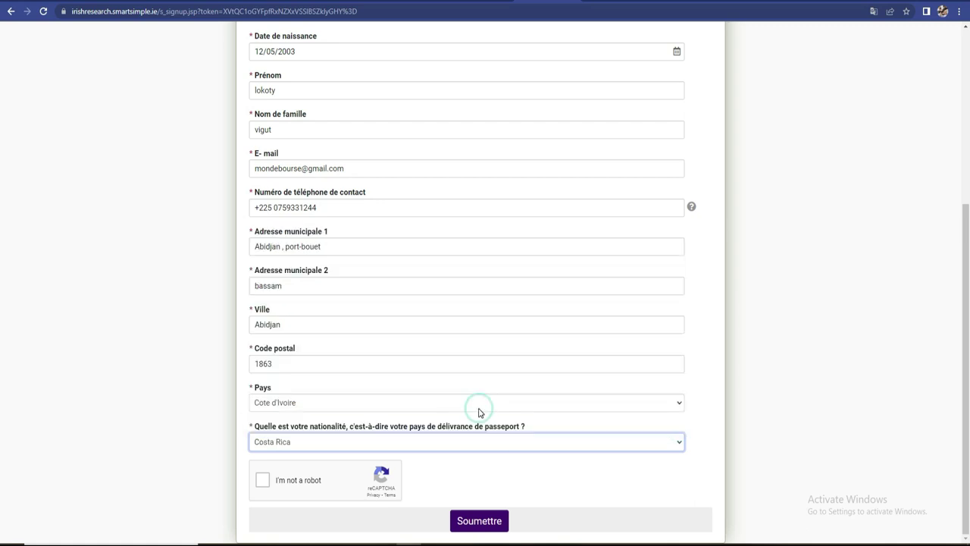
{"action": "left_click", "coordinate": [617, 446]}
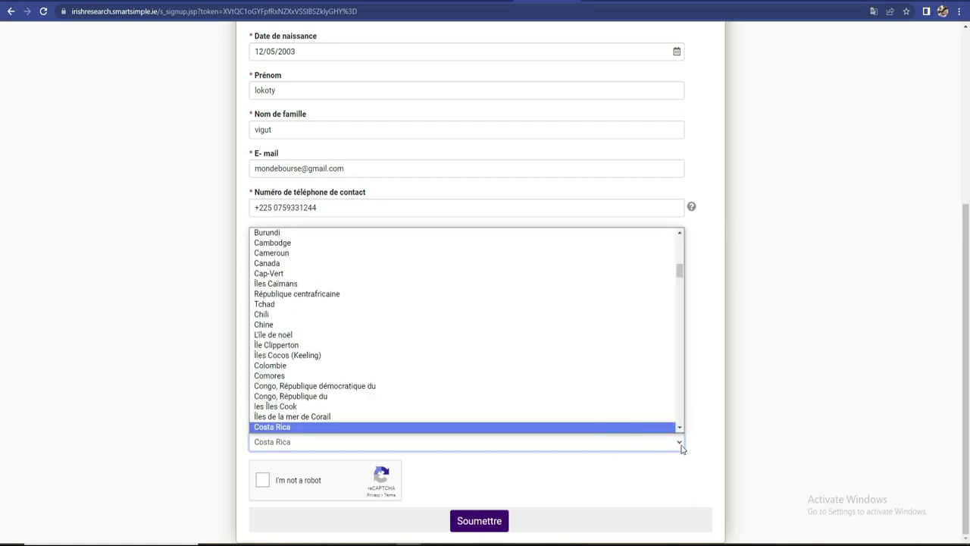
{"action": "scroll", "coordinate": [680, 429], "scroll_direction": "down", "scroll_amount": 1}
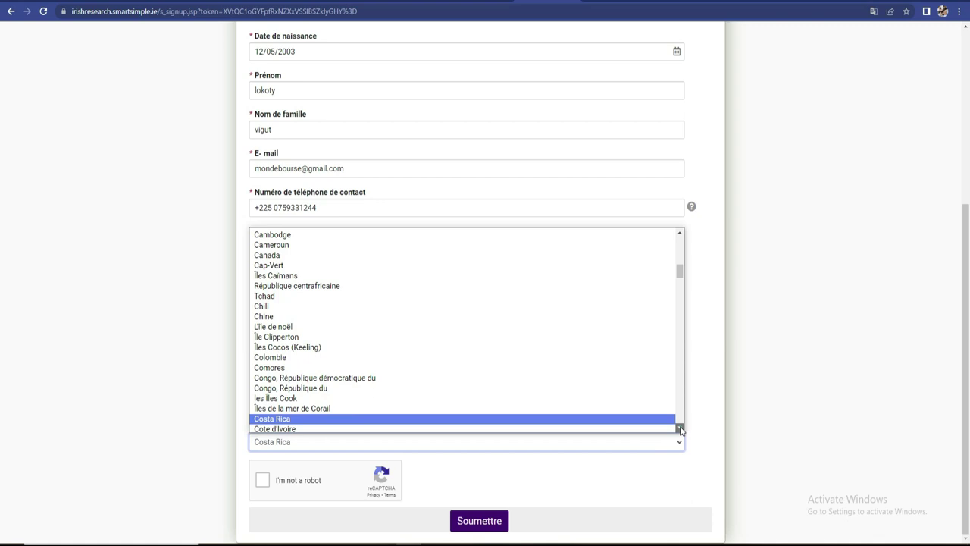
{"action": "left_click", "coordinate": [643, 425]}
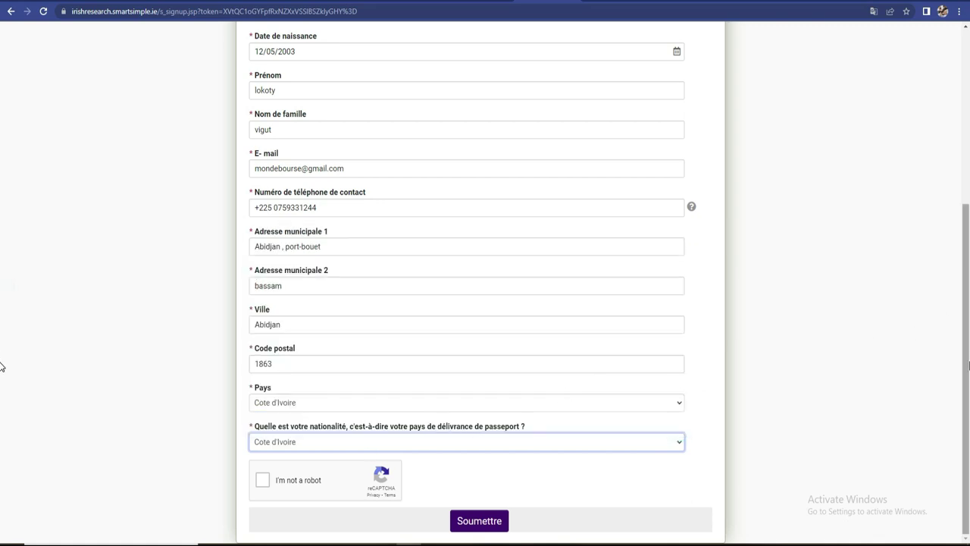
- Scroll down the signup form and tick the 'I'm not a robot' reCAPTCHA box
{"action": "scroll", "coordinate": [2, 359], "scroll_direction": "up", "scroll_amount": 4}
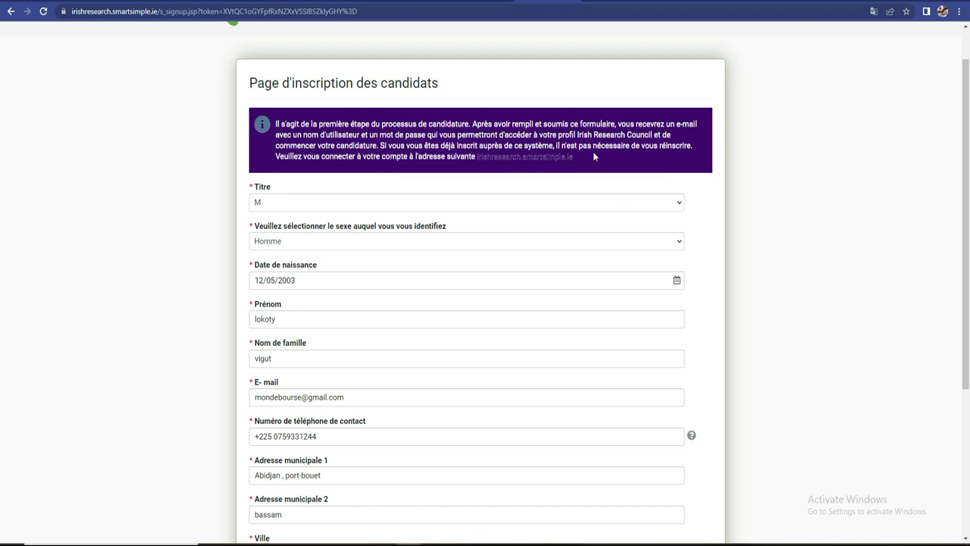
{"action": "scroll", "coordinate": [2, 273], "scroll_direction": "down", "scroll_amount": 1}
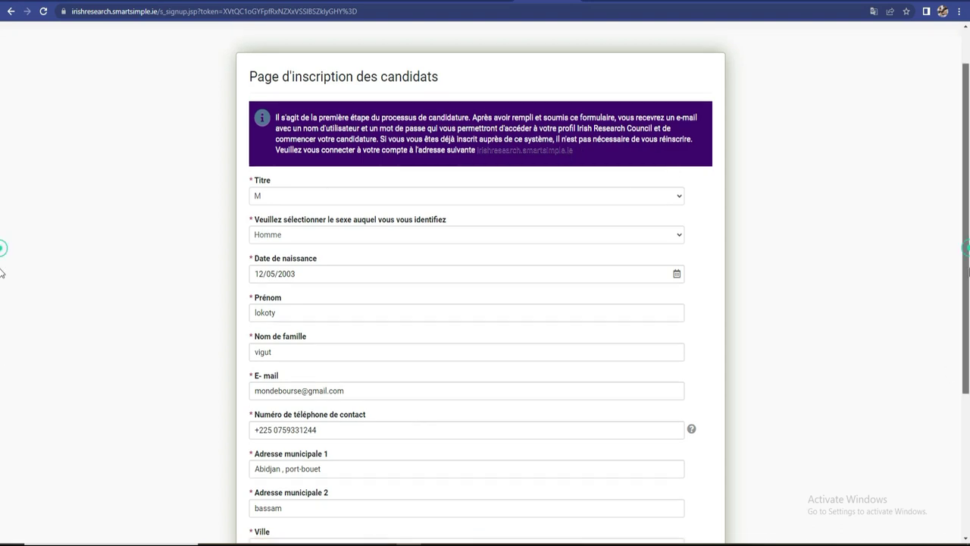
{"action": "scroll", "coordinate": [3, 273], "scroll_direction": "down", "scroll_amount": 3}
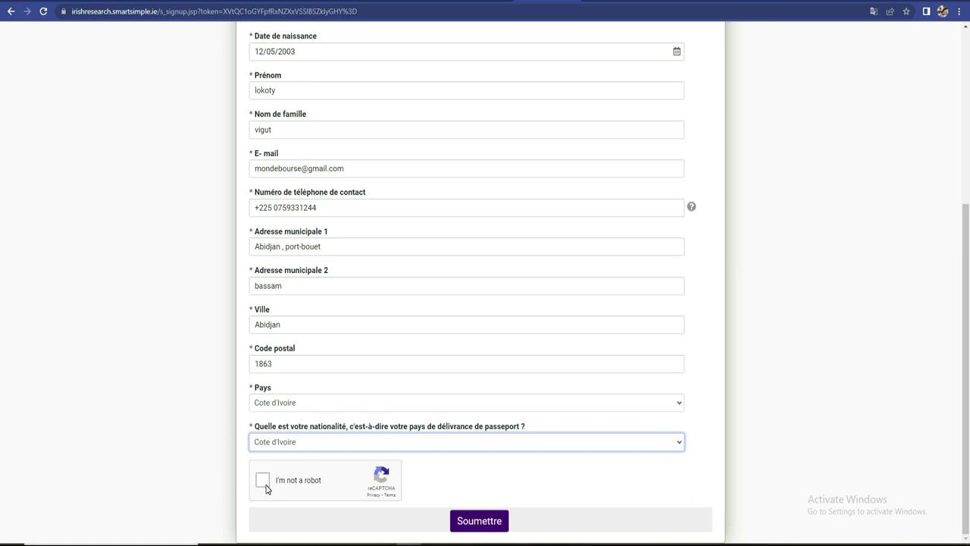
{"action": "left_click", "coordinate": [265, 487]}
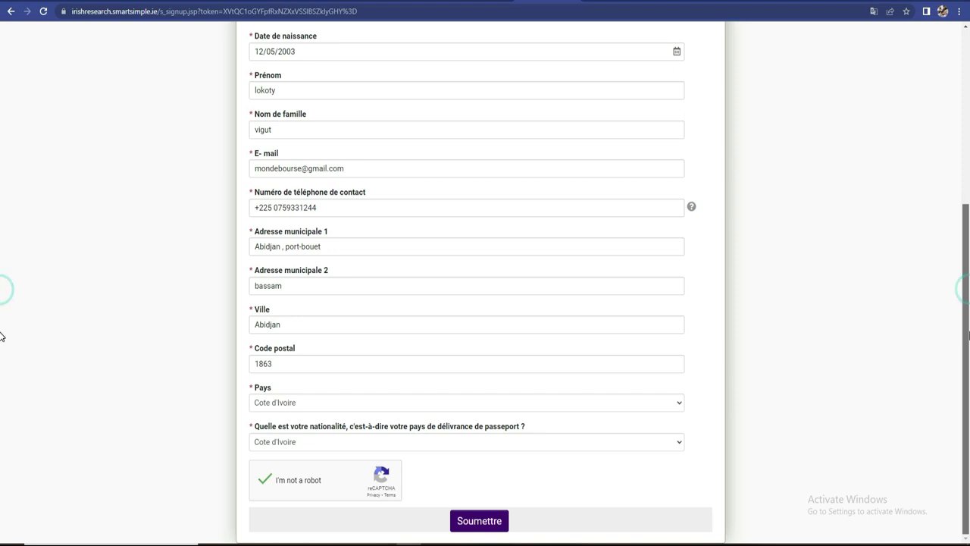
- Submit the signup form, then check Gmail's empty Spam folder and go back to the inbox
{"action": "left_click", "coordinate": [480, 521]}
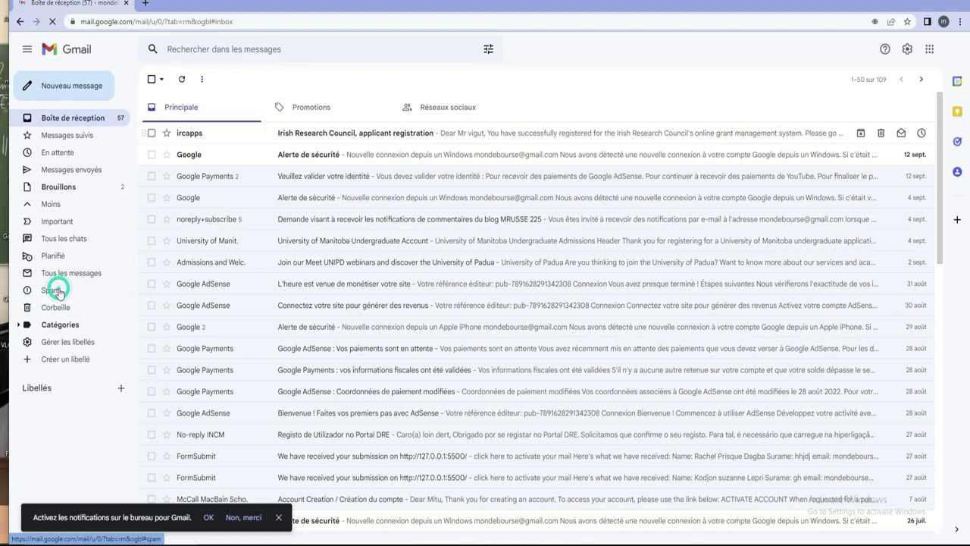
{"action": "left_click", "coordinate": [58, 292]}
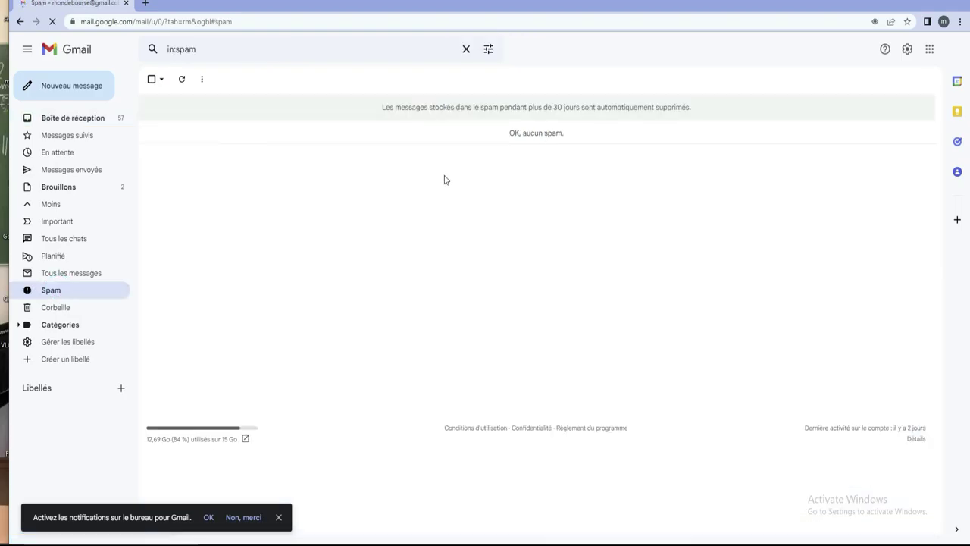
{"action": "left_click", "coordinate": [20, 21]}
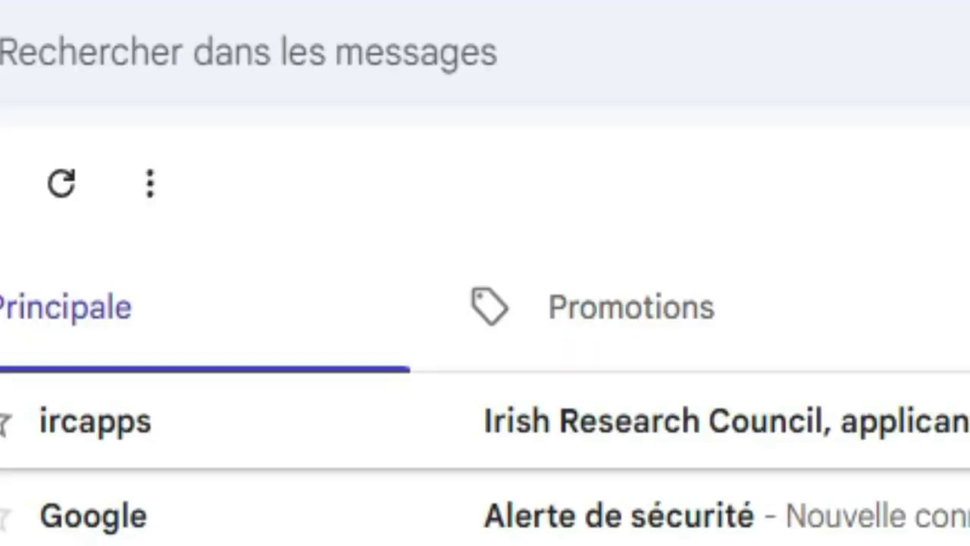
- Open the Irish Research Council registration email in a maximised window, zoomed to 175%
{"action": "left_click", "coordinate": [530, 421]}
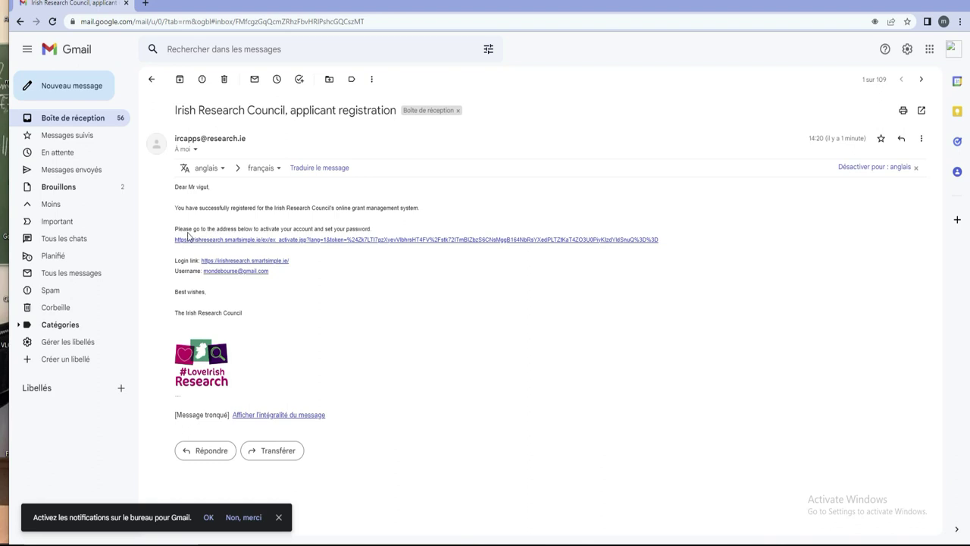
{"action": "left_click", "coordinate": [936, 3]}
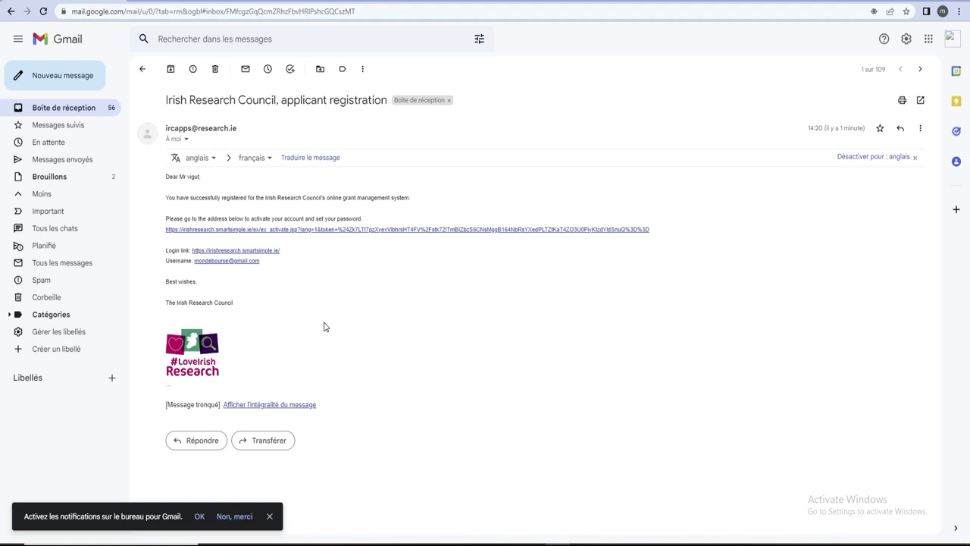
{"action": "key", "text": "ctrl+plus"}
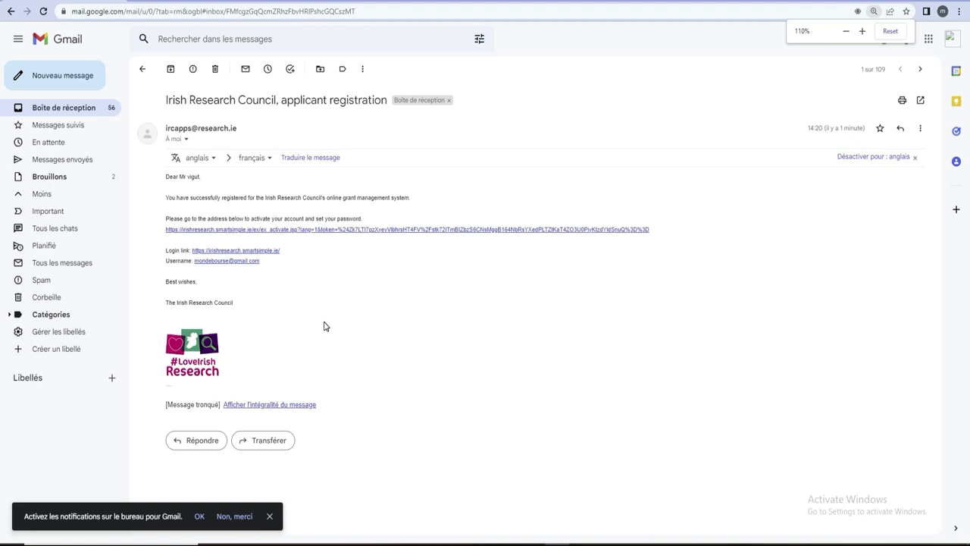
{"action": "key", "text": "ctrl+plus"}
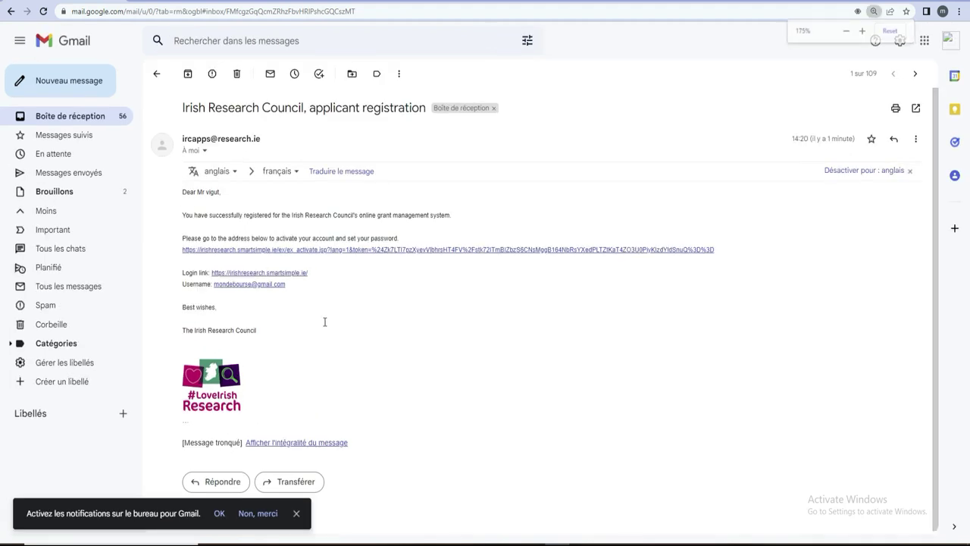
{"action": "key", "text": "ctrl+plus"}
{"action": "key", "text": "ctrl+plus"}
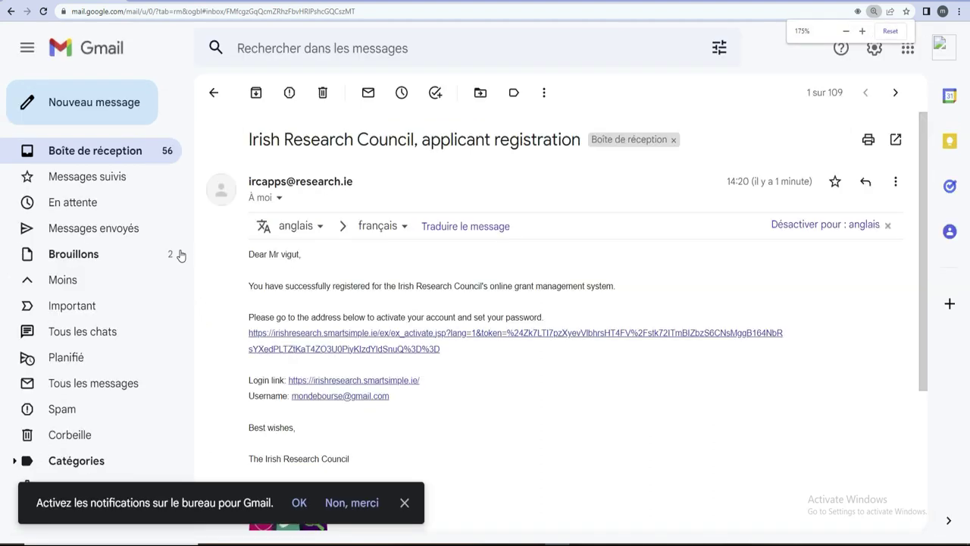
{"action": "left_click_drag", "start_coordinate": [455, 368], "coordinate": [262, 304]}
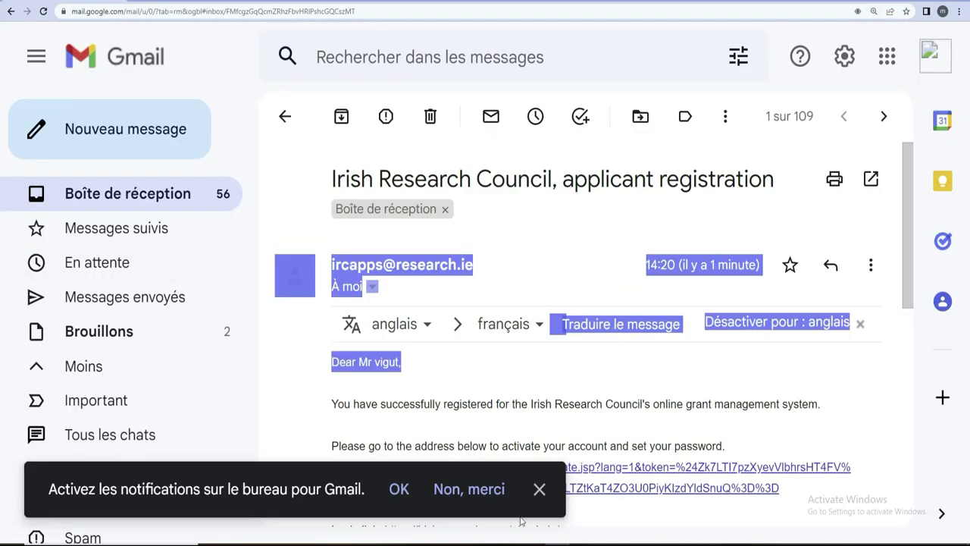
- Dismiss the desktop-notifications prompt and follow the email's account activation link
{"action": "left_click", "coordinate": [539, 490]}
{"action": "left_click", "coordinate": [539, 491]}
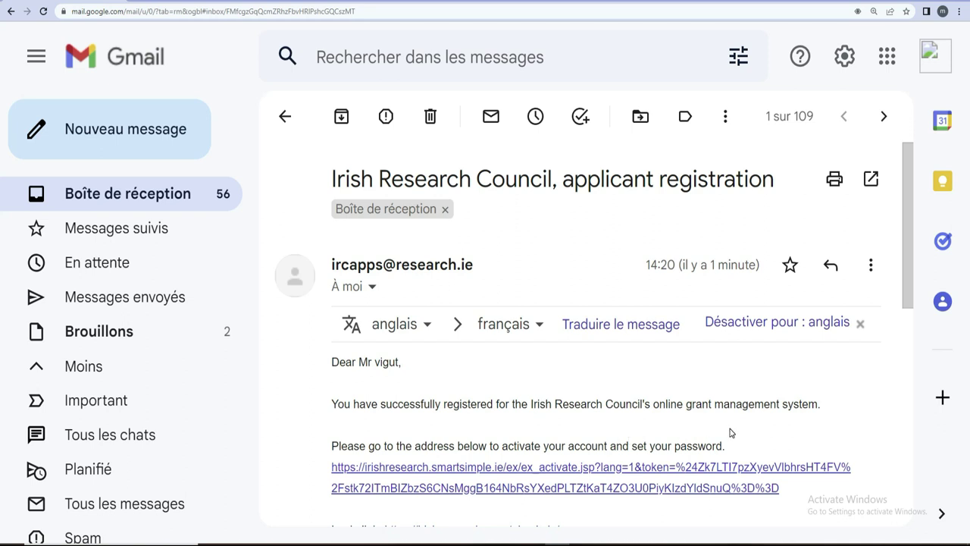
{"action": "key", "text": "super+plus"}
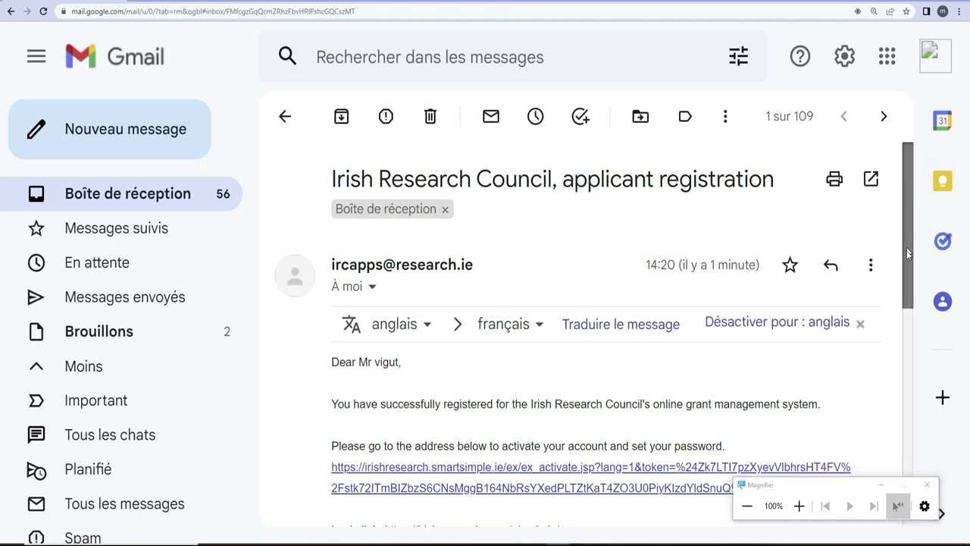
{"action": "scroll", "coordinate": [904, 343], "scroll_direction": "down", "scroll_amount": 5}
{"action": "scroll", "coordinate": [894, 314], "scroll_direction": "up", "scroll_amount": 2}
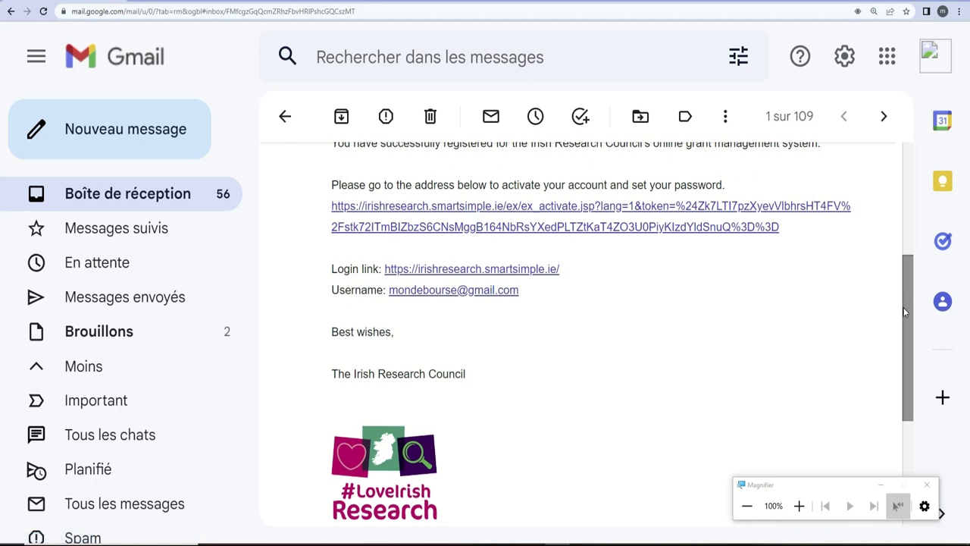
{"action": "scroll", "coordinate": [909, 326], "scroll_direction": "up", "scroll_amount": 1}
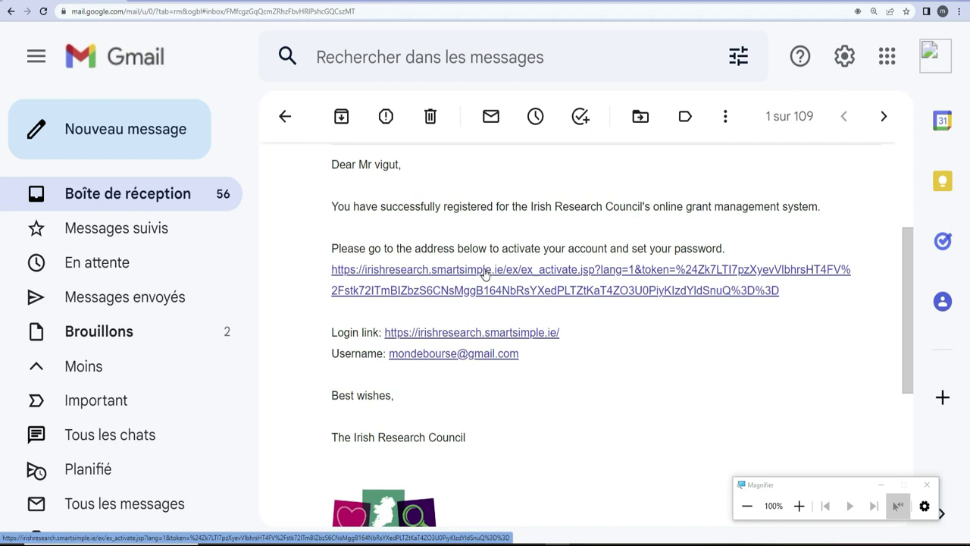
{"action": "left_click", "coordinate": [485, 270]}
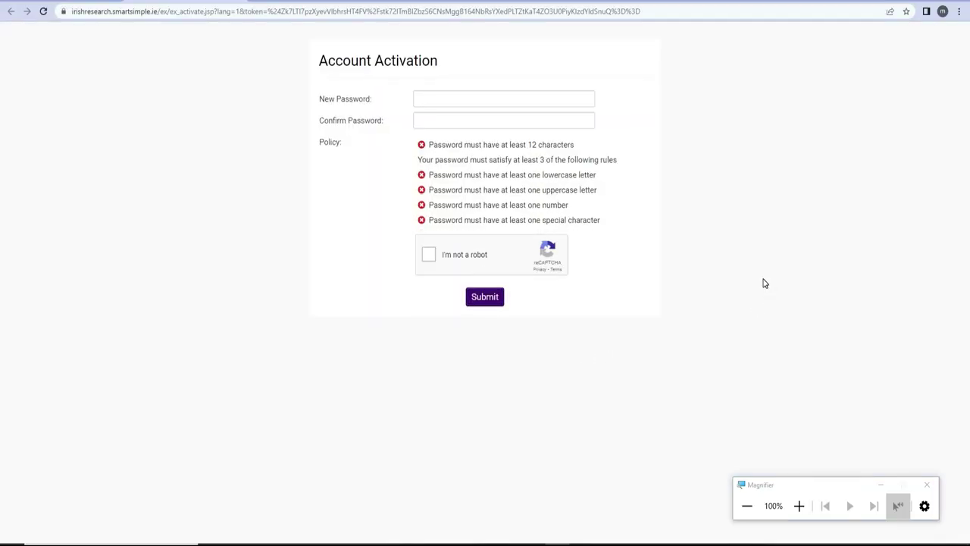
- Begin typing a new password in the Account Activation page's New Password field
{"action": "left_click", "coordinate": [443, 95]}
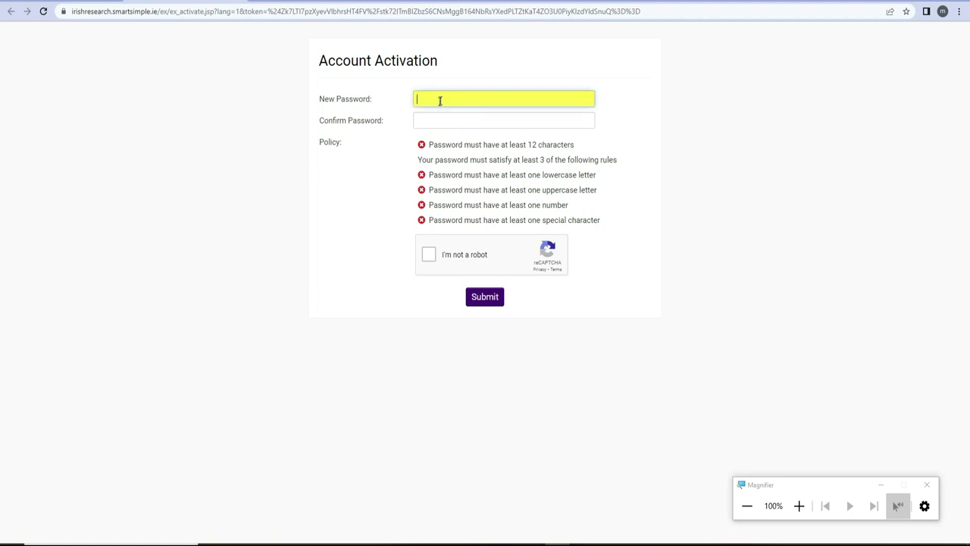
{"action": "left_click", "coordinate": [437, 118]}
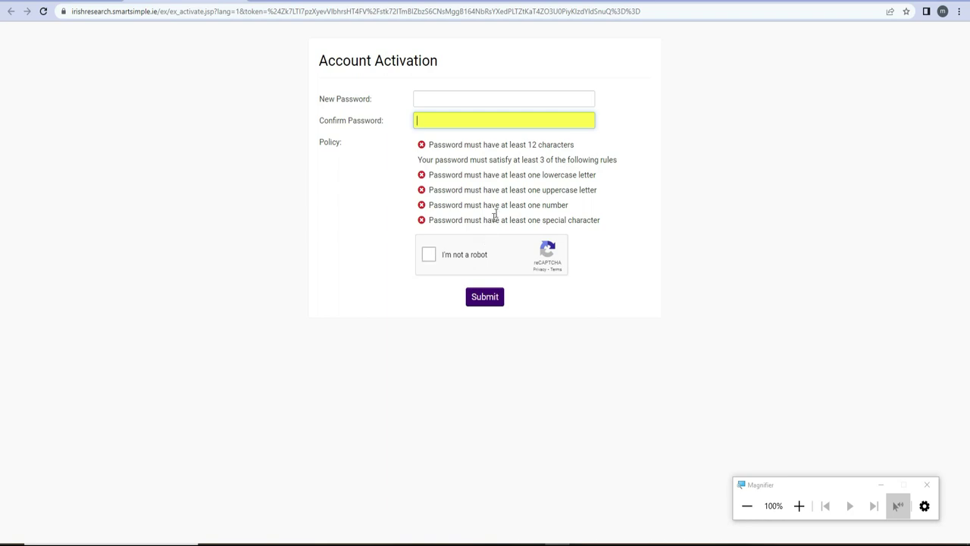
{"action": "left_click", "coordinate": [440, 94]}
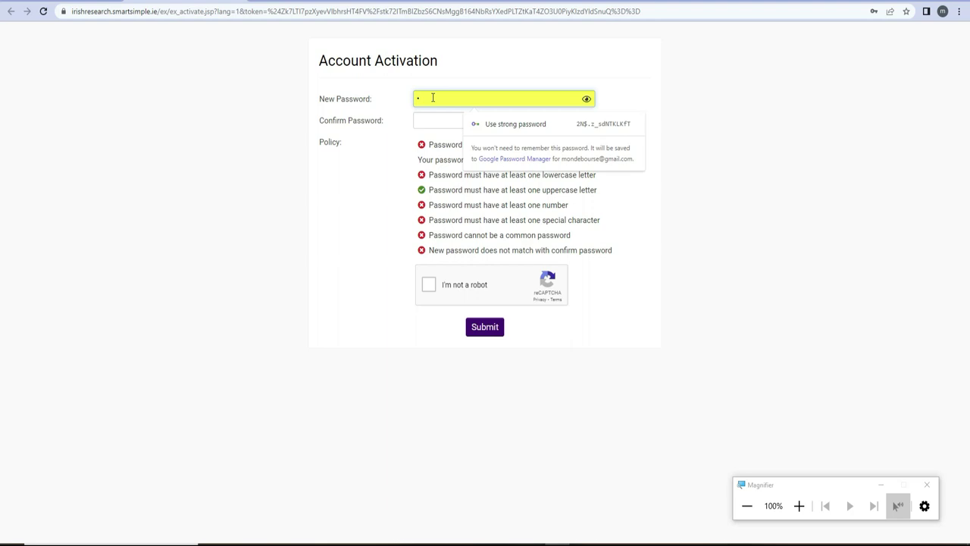
- Enter a 12+ character password with upper, lowercase and a number, then tick reCAPTCHA
{"action": "key", "text": "BackSpace"}
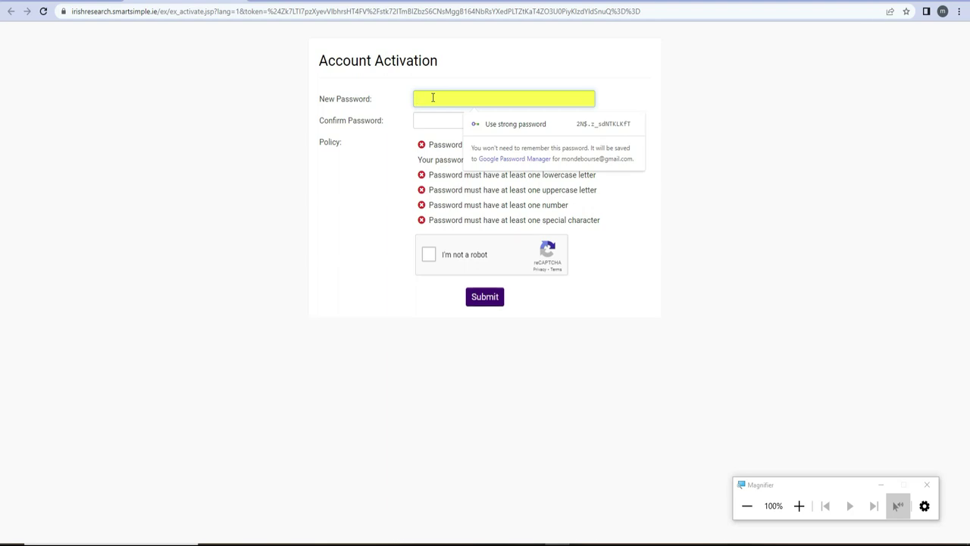
{"action": "type", "text": "•"}
{"action": "type", "text": "•••••"}
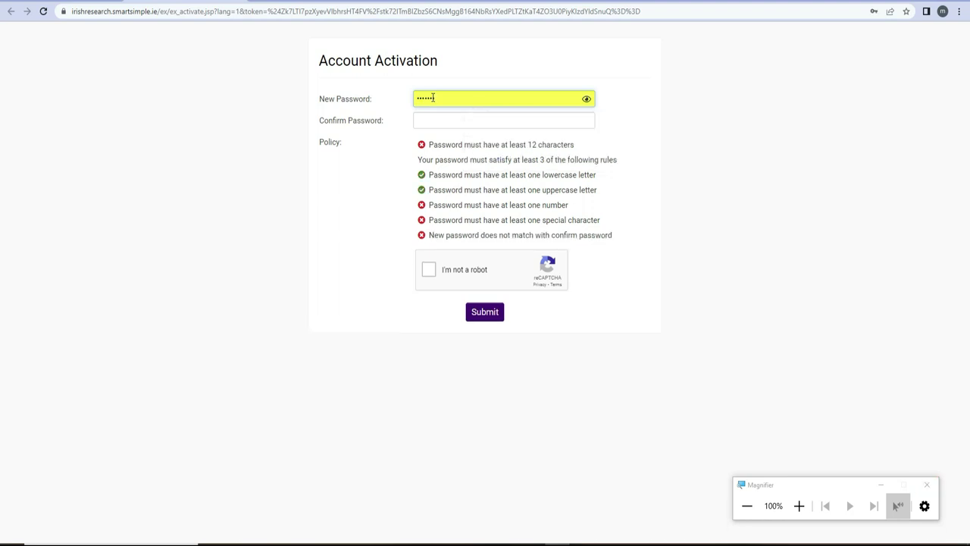
{"action": "type", "text": "••"}
{"action": "left_click", "coordinate": [487, 98]}
{"action": "key", "text": "BackSpace"}
{"action": "key", "text": "BackSpace"}
{"action": "key", "text": "BackSpace"}
{"action": "double_click", "coordinate": [442, 99]}
{"action": "key", "text": "BackSpace"}
{"action": "type", "text": "•••••••••••••••"}
{"action": "left_click", "coordinate": [427, 270]}
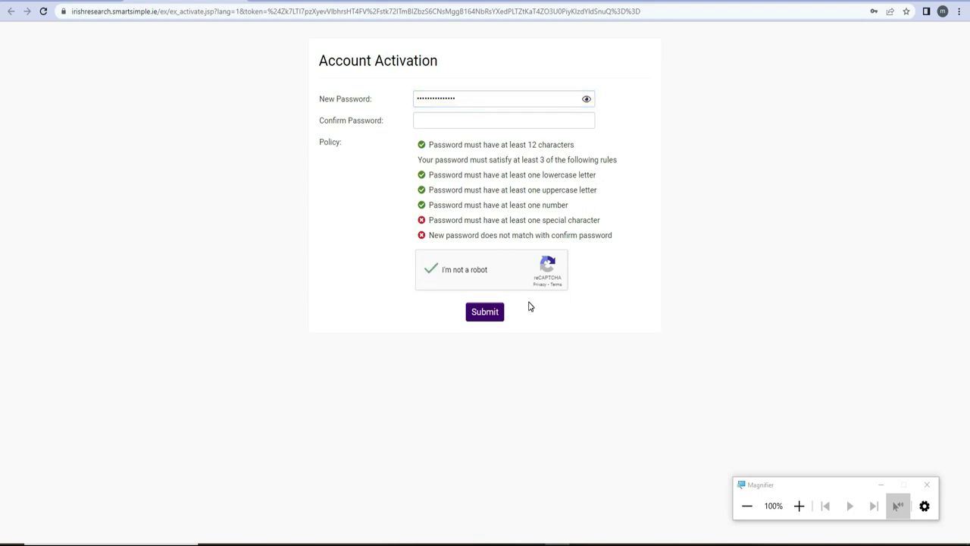
- Retype the same password in Confirm Password and submit the activation form
{"action": "left_click", "coordinate": [491, 318]}
{"action": "left_click", "coordinate": [441, 120]}
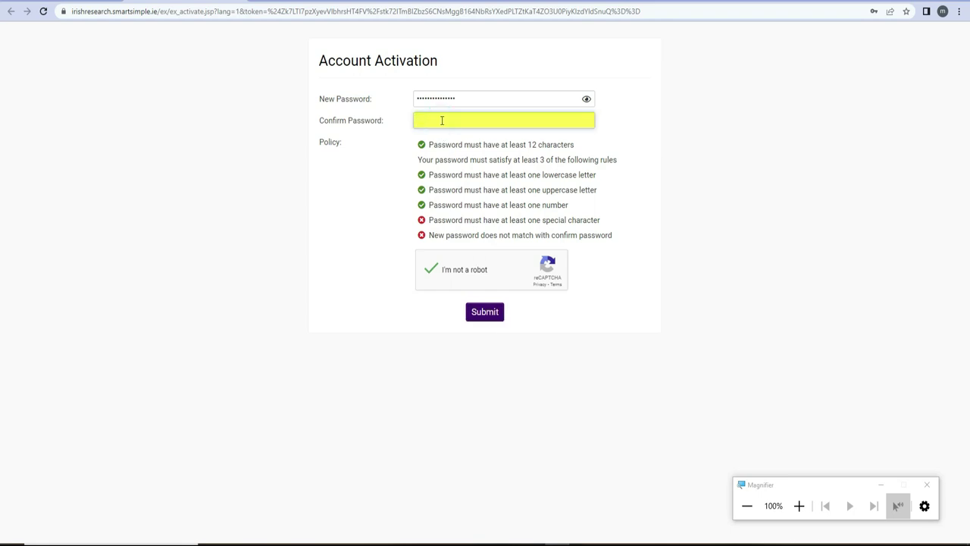
{"action": "type", "text": "aaaaaaaaaaaaaa"}
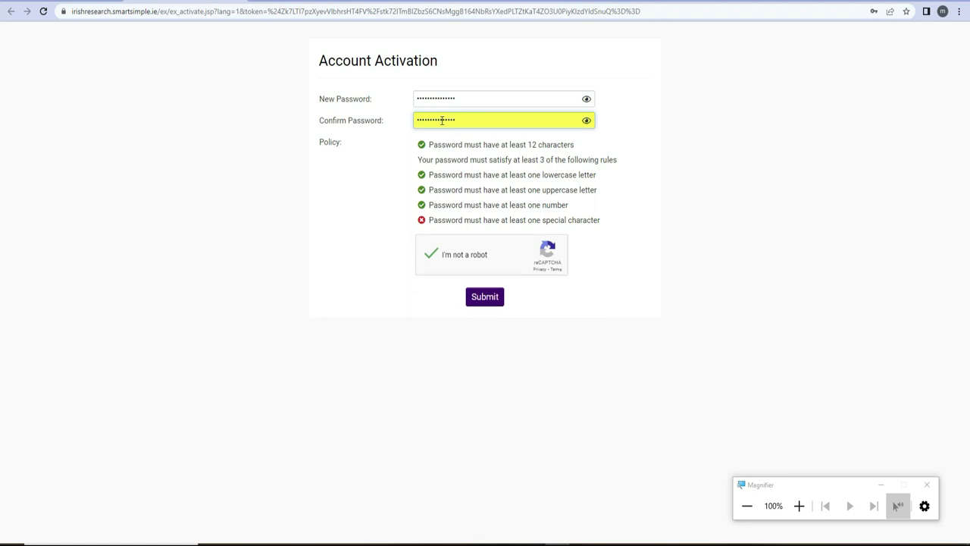
{"action": "left_click", "coordinate": [495, 298]}
{"action": "left_click", "coordinate": [493, 301]}
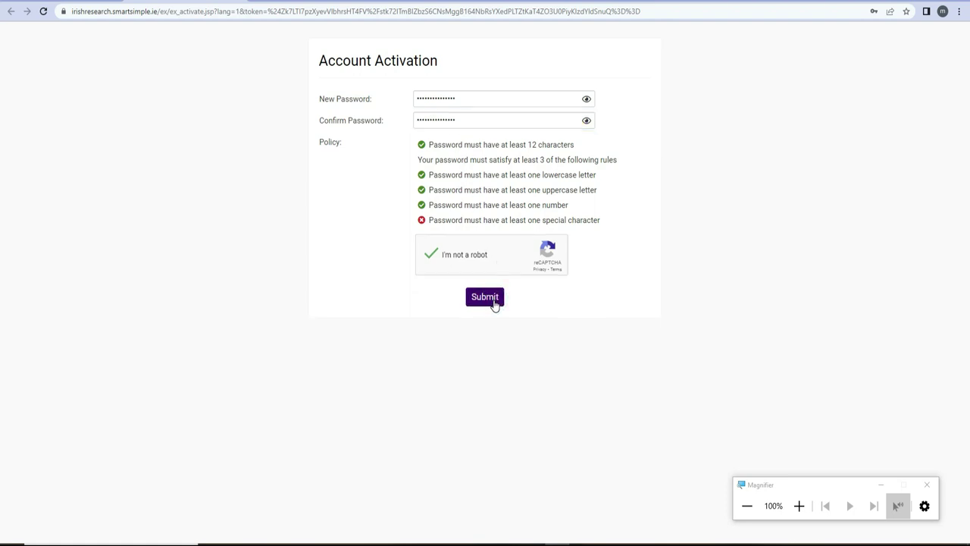
{"action": "left_click", "coordinate": [484, 297]}
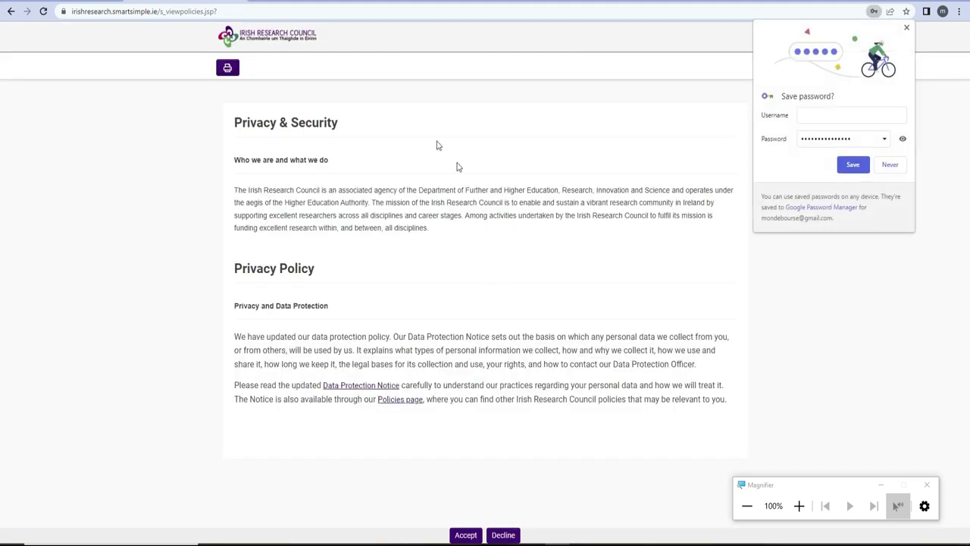
- Save the new password in Chrome and accept the Privacy & Security policy
{"action": "left_click", "coordinate": [852, 164]}
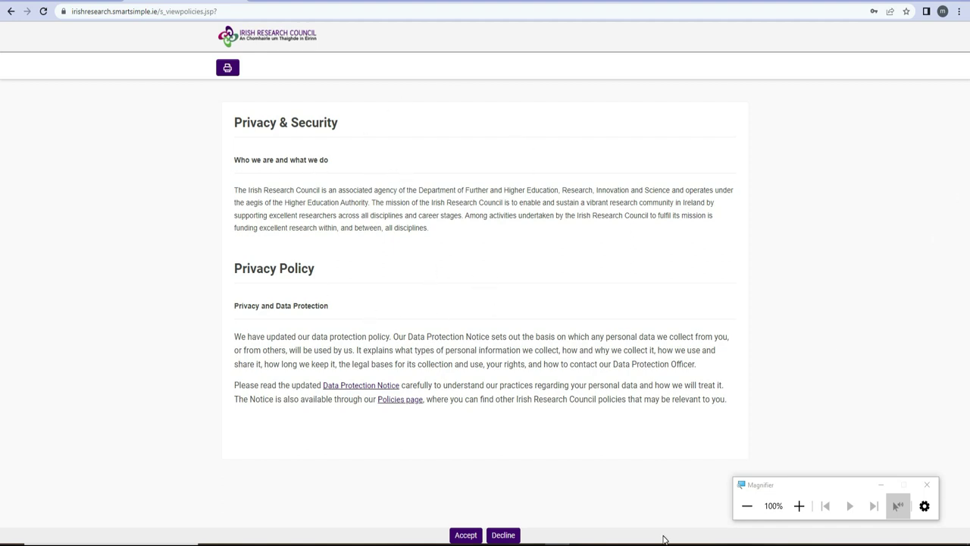
{"action": "left_click", "coordinate": [468, 535]}
- Confirm the privacy policy acceptance and open the Open Calls tile on the Applications dashboard
{"action": "left_click", "coordinate": [468, 536]}
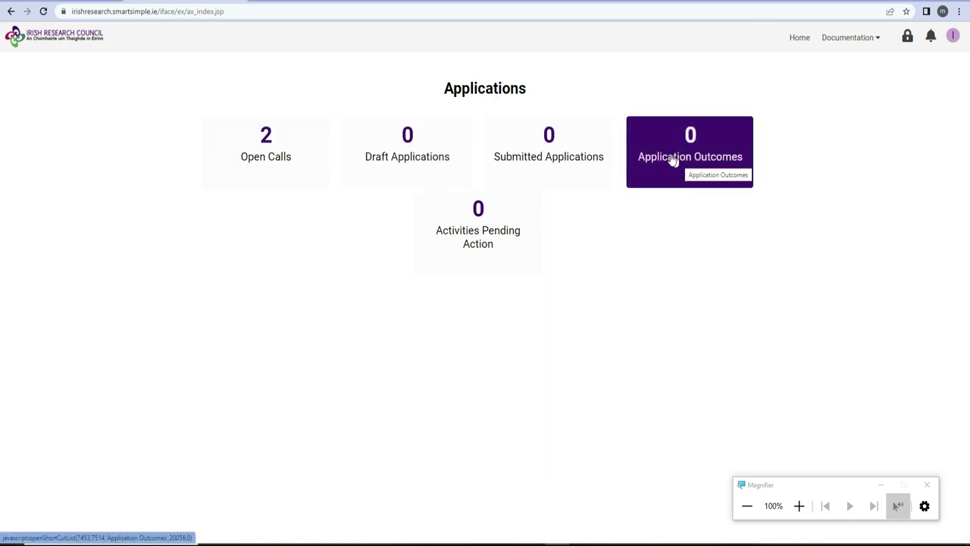
{"action": "left_click", "coordinate": [259, 157]}
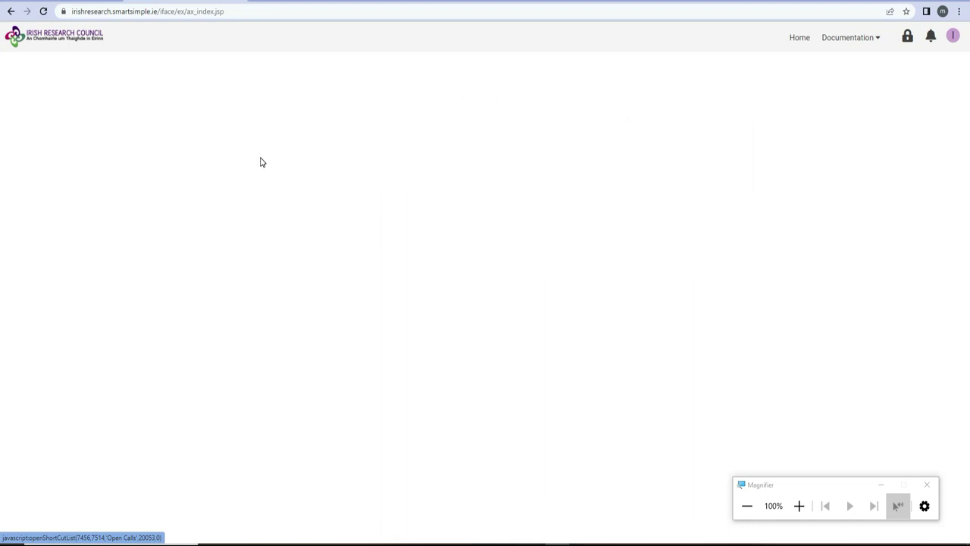